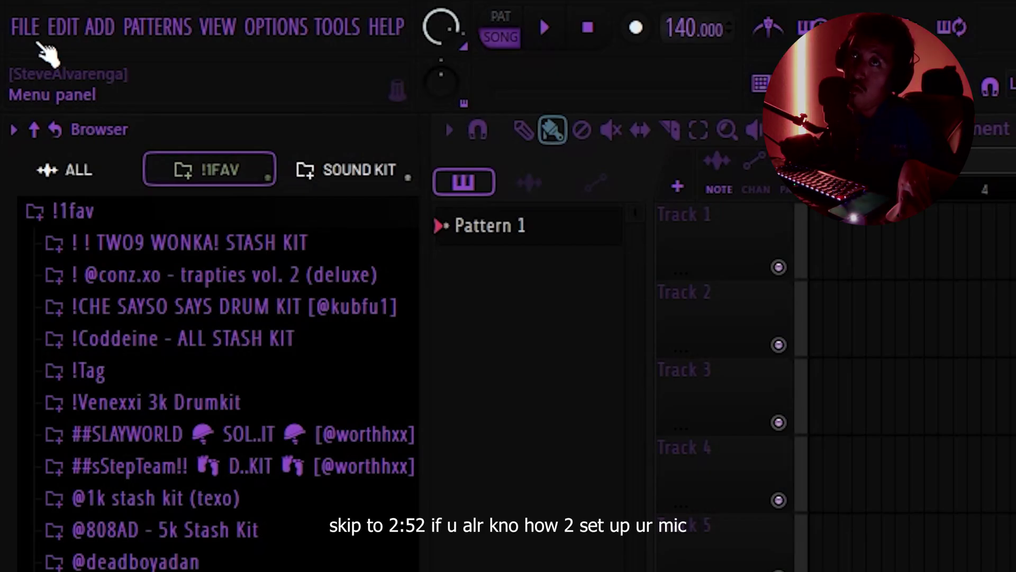
# Start a blank project via File > New from template > Empty, then bring up the Options menu
pyautogui.click(29, 34)
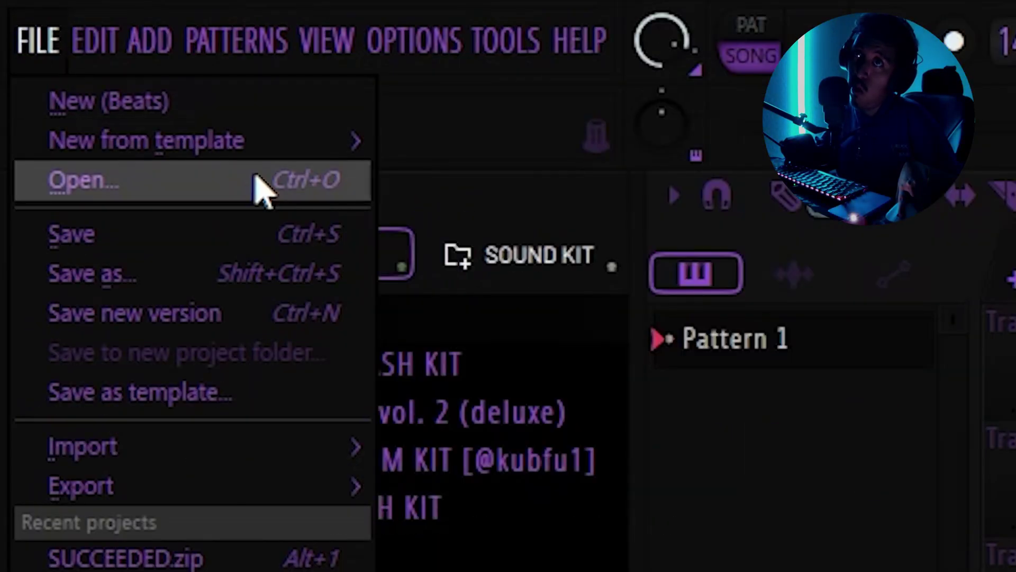
pyautogui.moveTo(272, 153)
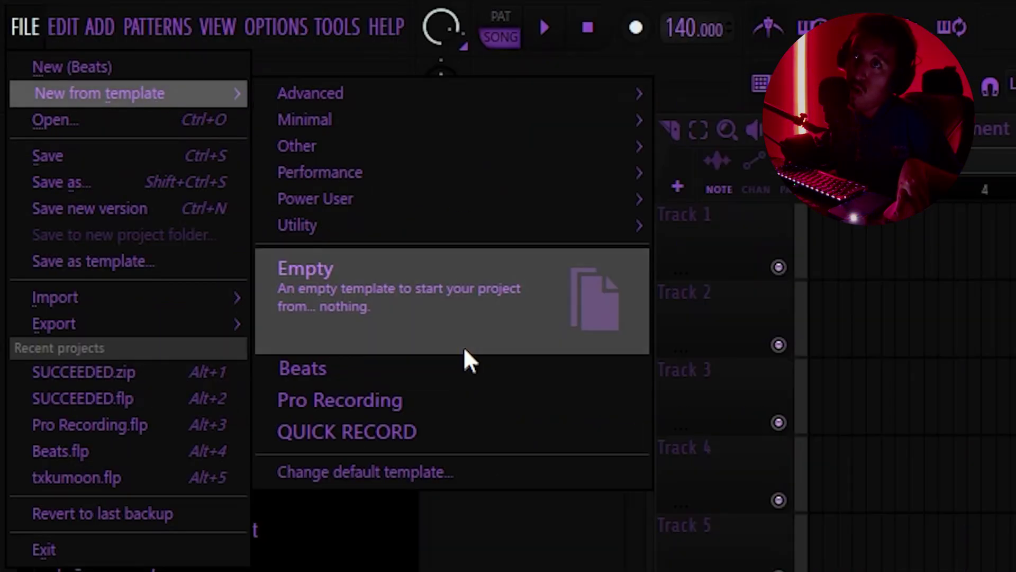
pyautogui.click(479, 302)
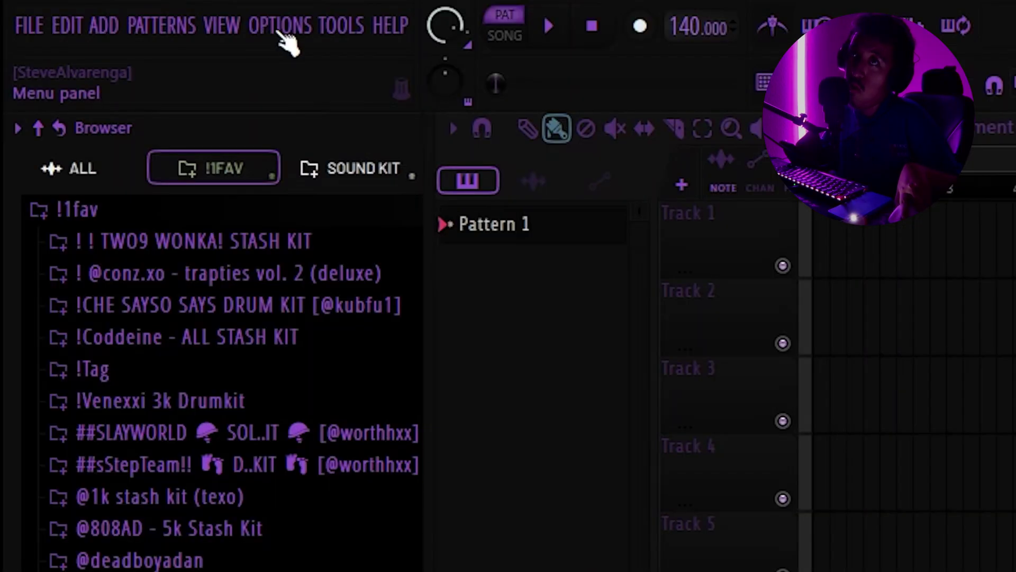
pyautogui.click(276, 26)
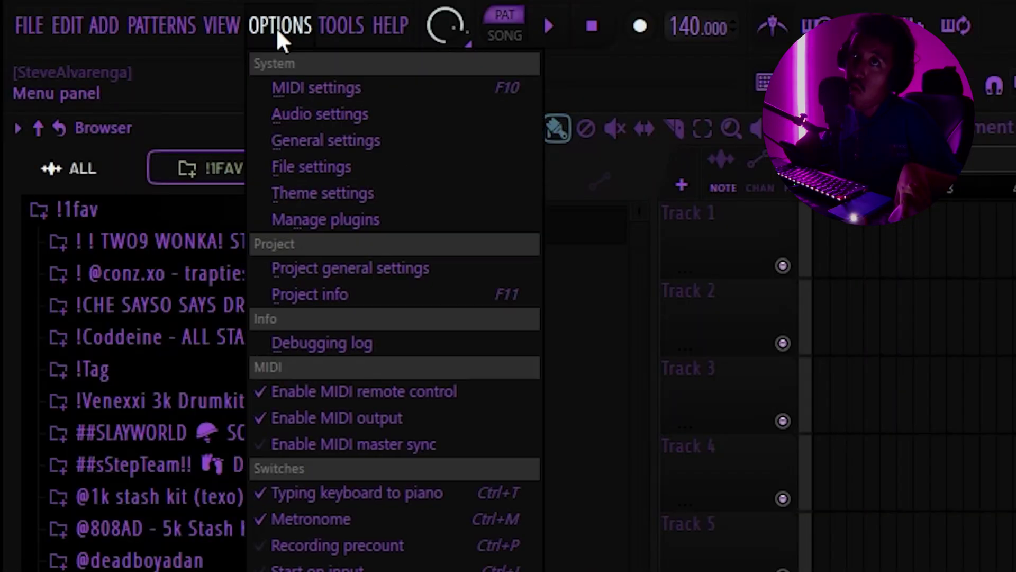
# Open Audio settings and leave the processing priority on Highest
pyautogui.click(340, 106)
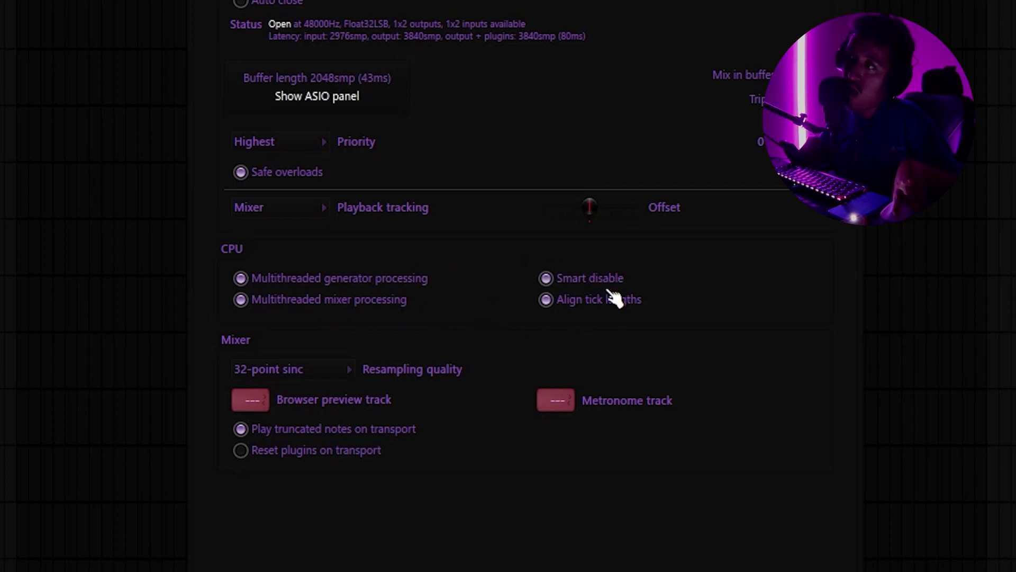
pyautogui.click(283, 143)
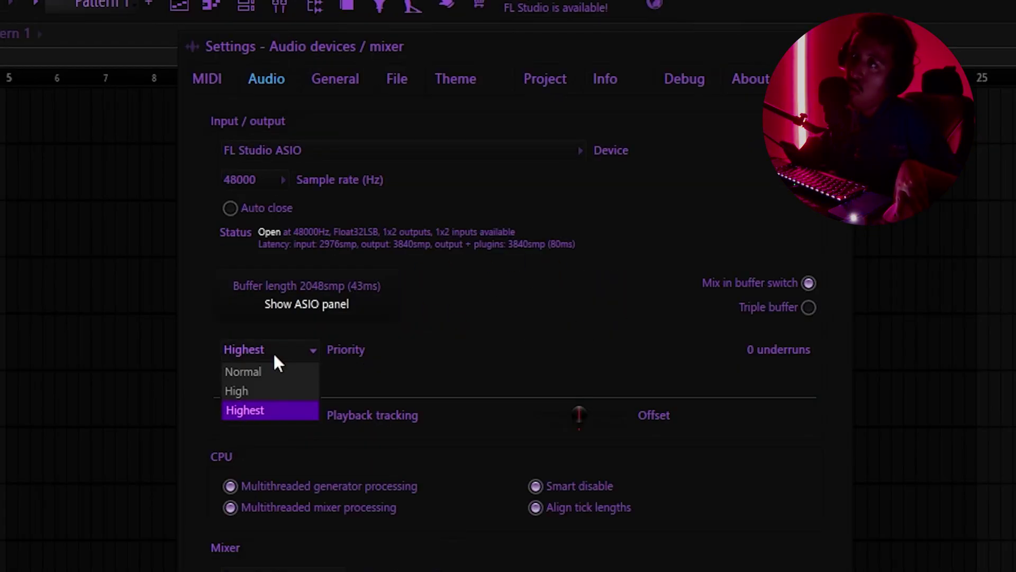
pyautogui.click(355, 379)
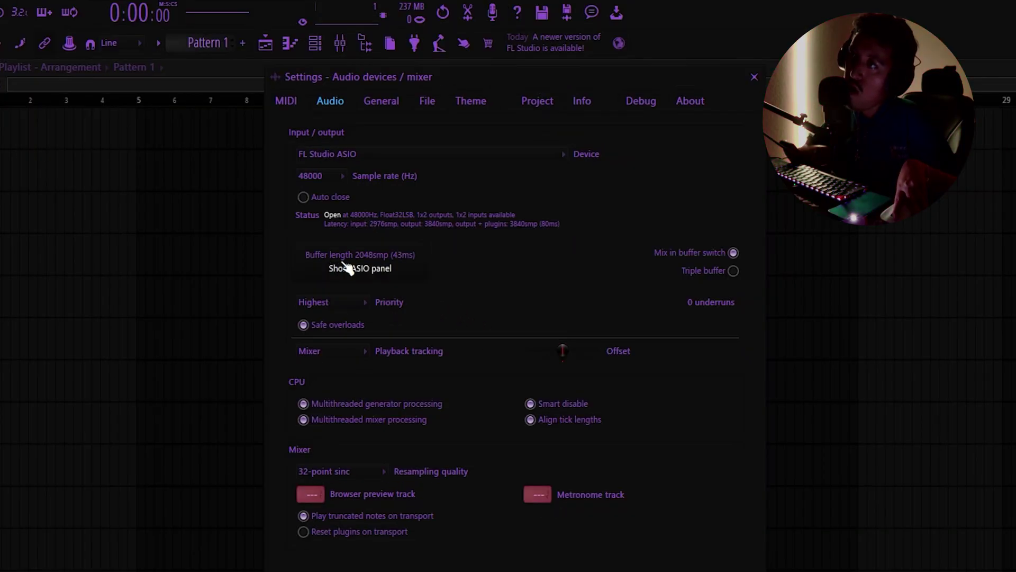
# In the ASIO panel, use a 256-sample buffer and Focusrite Analogue 1 + 2 input, then close settings
pyautogui.click(342, 261)
pyautogui.moveTo(387, 274); pyautogui.dragTo(241, 207)
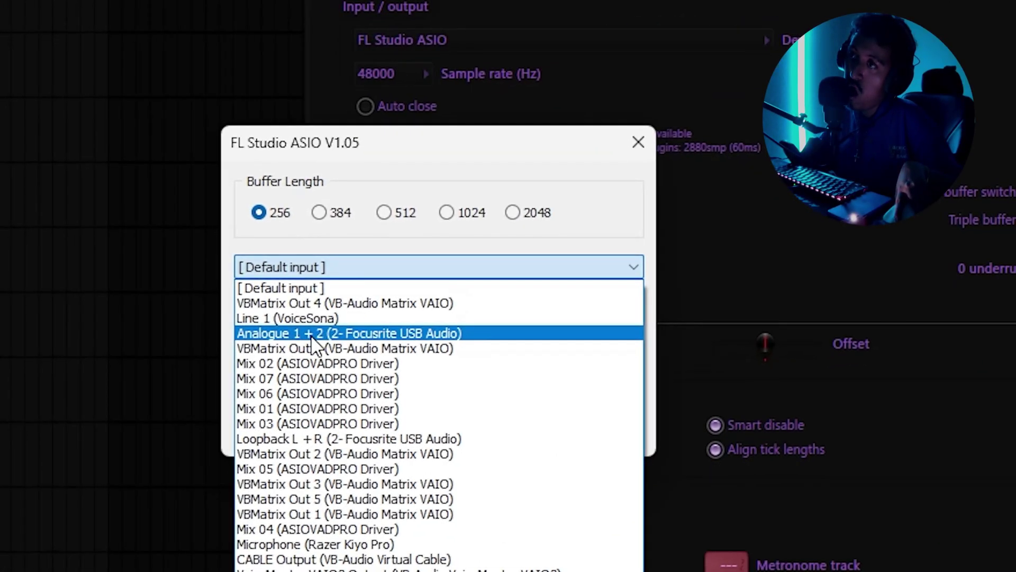
pyautogui.click(349, 333)
pyautogui.click(336, 323)
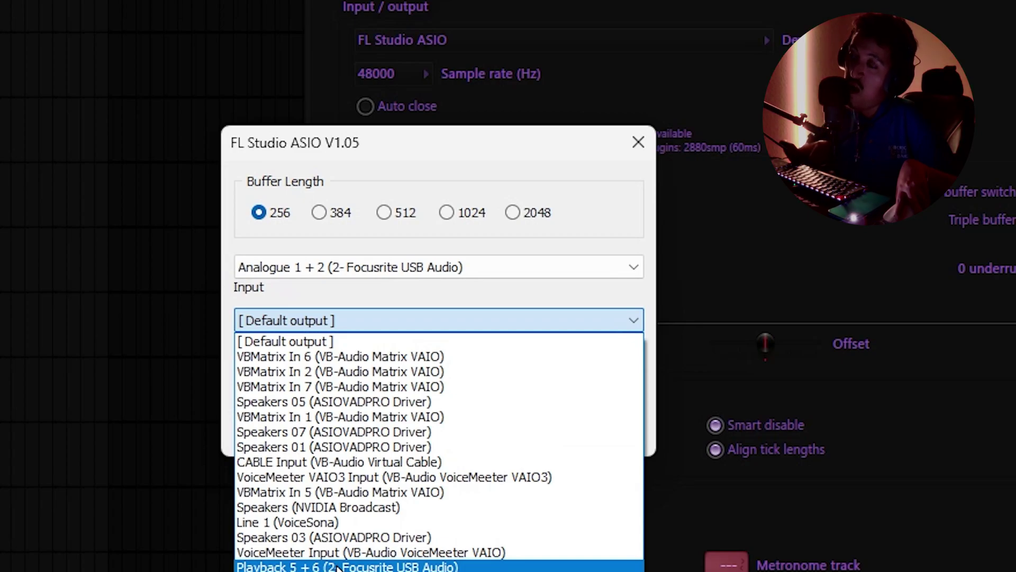
pyautogui.click(251, 299)
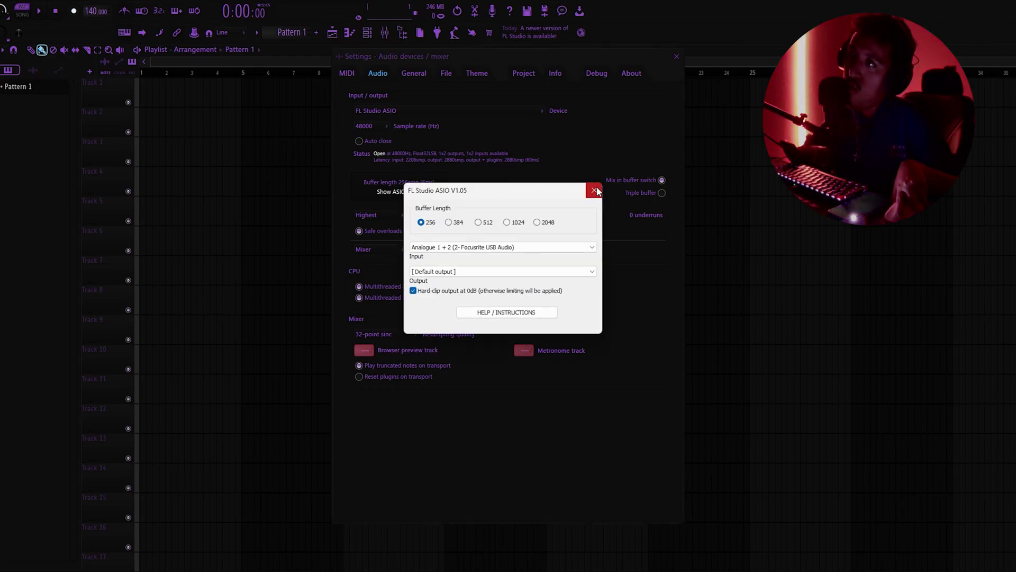
pyautogui.click(594, 191)
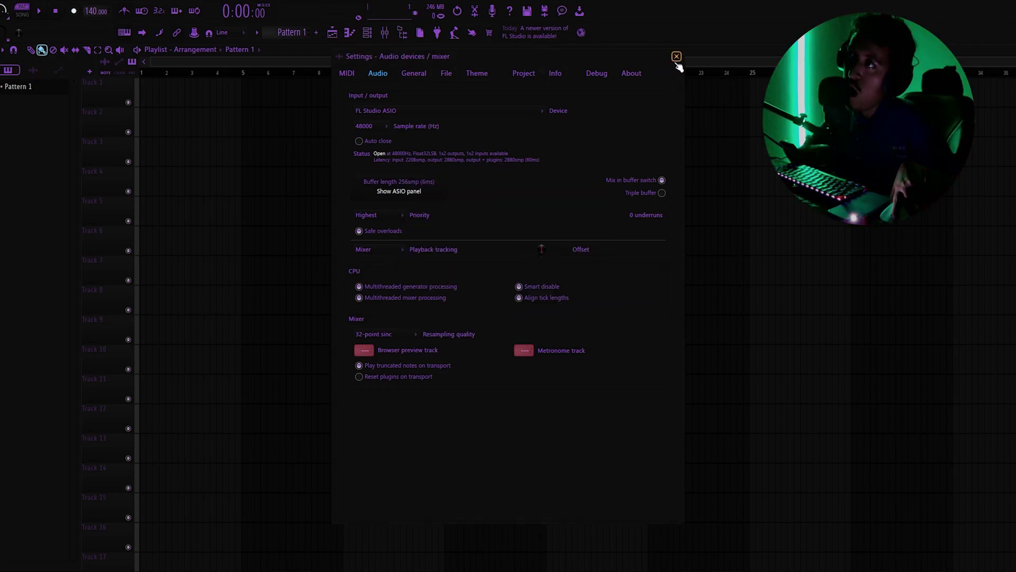
pyautogui.click(676, 57)
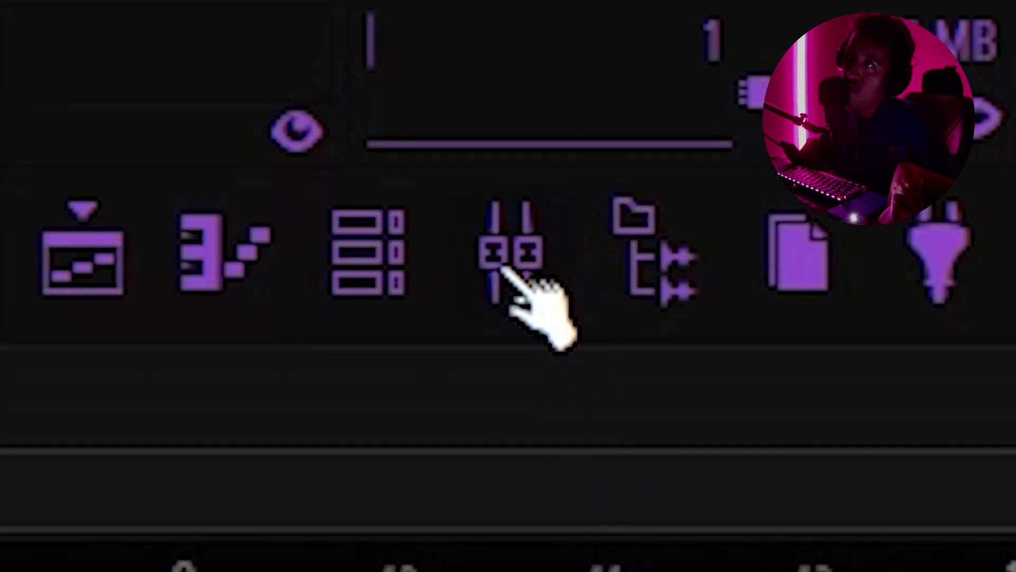
pyautogui.click(511, 274)
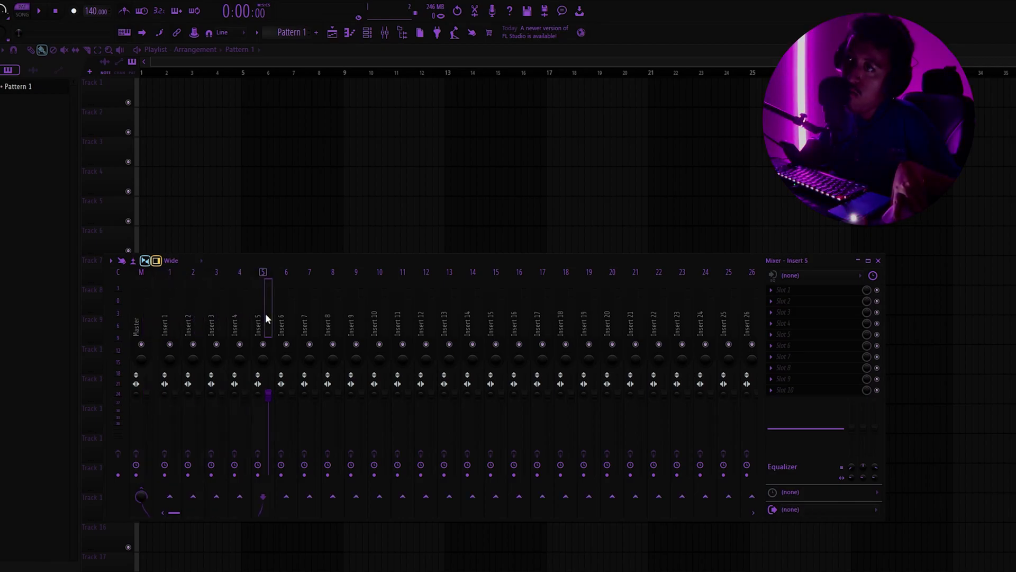
pyautogui.click(566, 317)
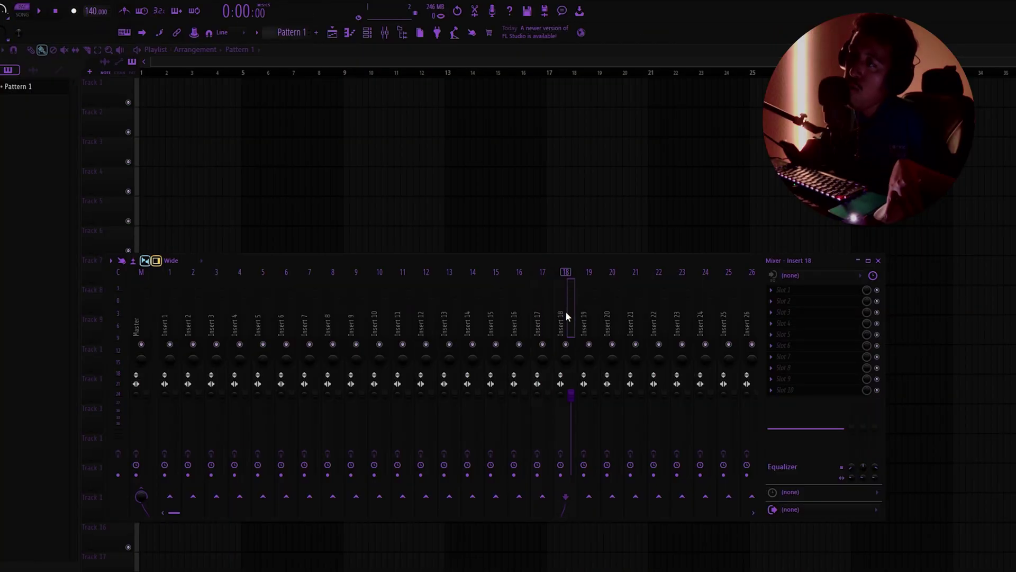
pyautogui.moveTo(566, 316); pyautogui.dragTo(667, 313)
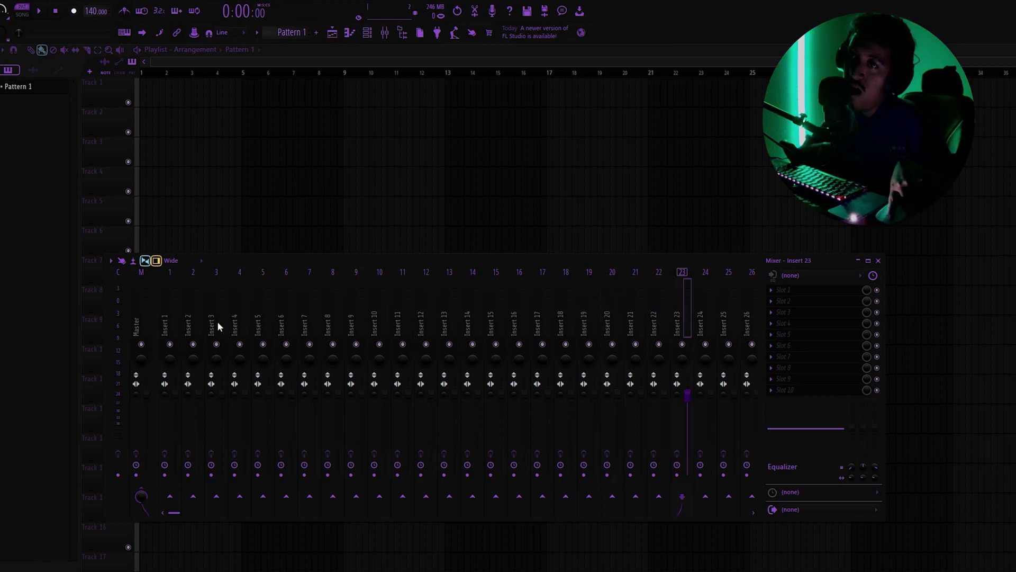
pyautogui.press('F9')
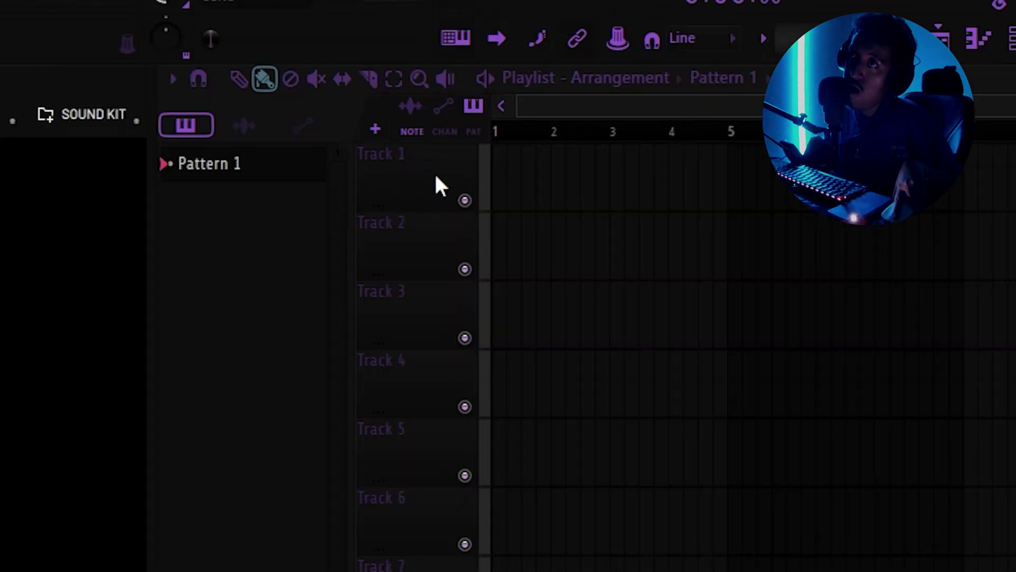
pyautogui.rightClick(421, 189)
pyautogui.rightClick(393, 285)
pyautogui.rightClick(390, 303)
pyautogui.rightClick(377, 391)
pyautogui.click(367, 462)
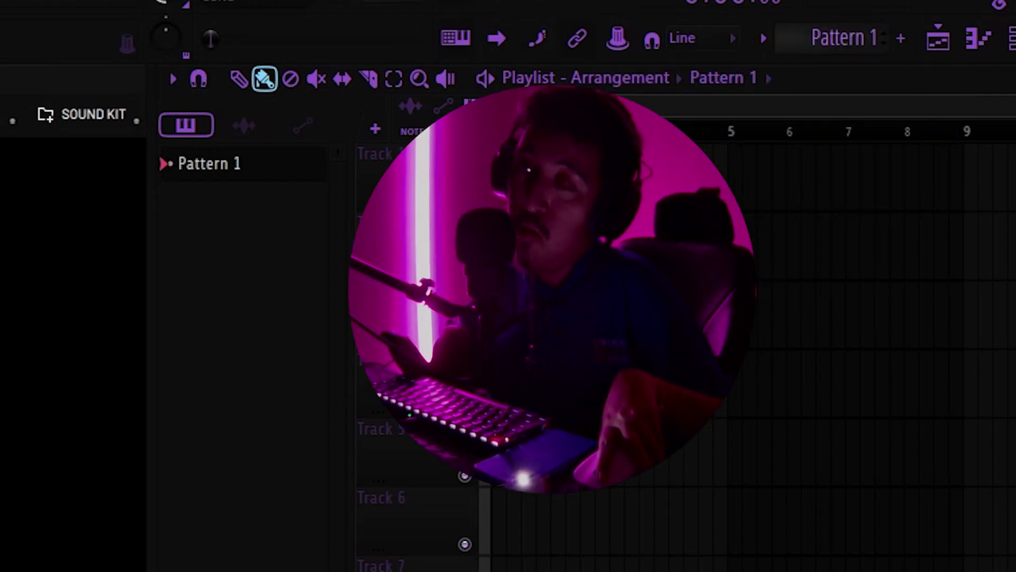
pyautogui.rightClick(456, 145)
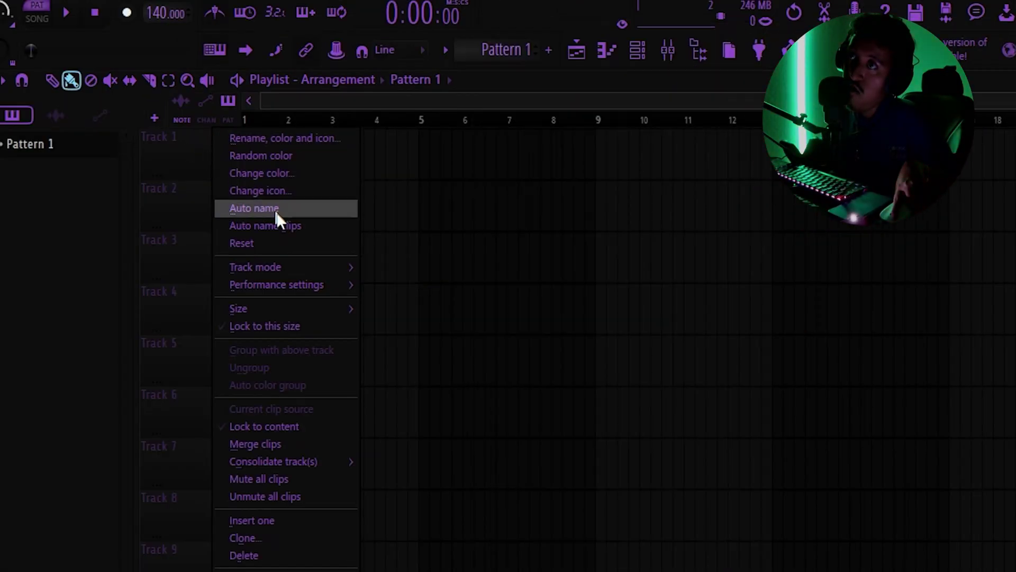
pyautogui.moveTo(596, 328)
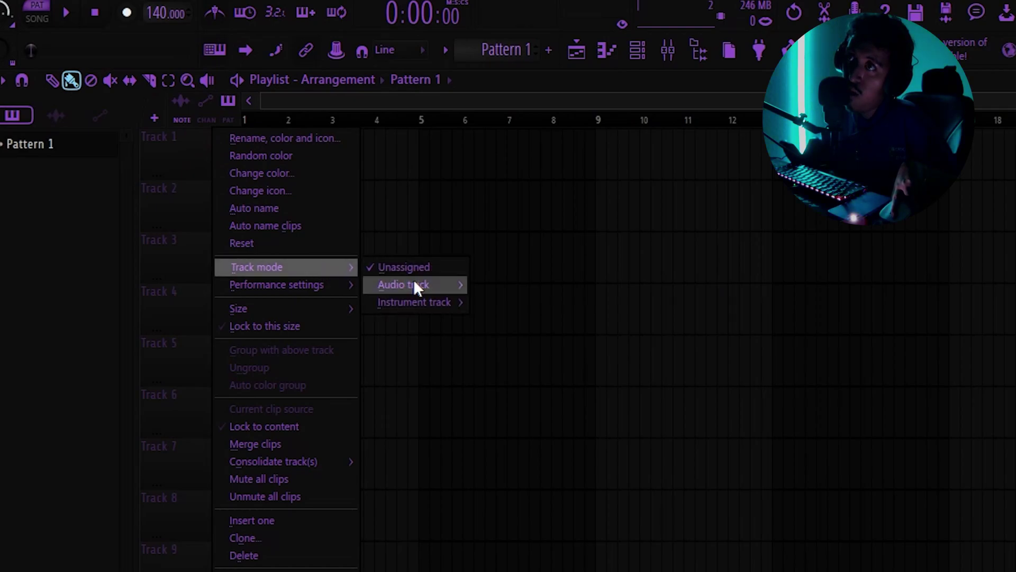
pyautogui.moveTo(445, 303)
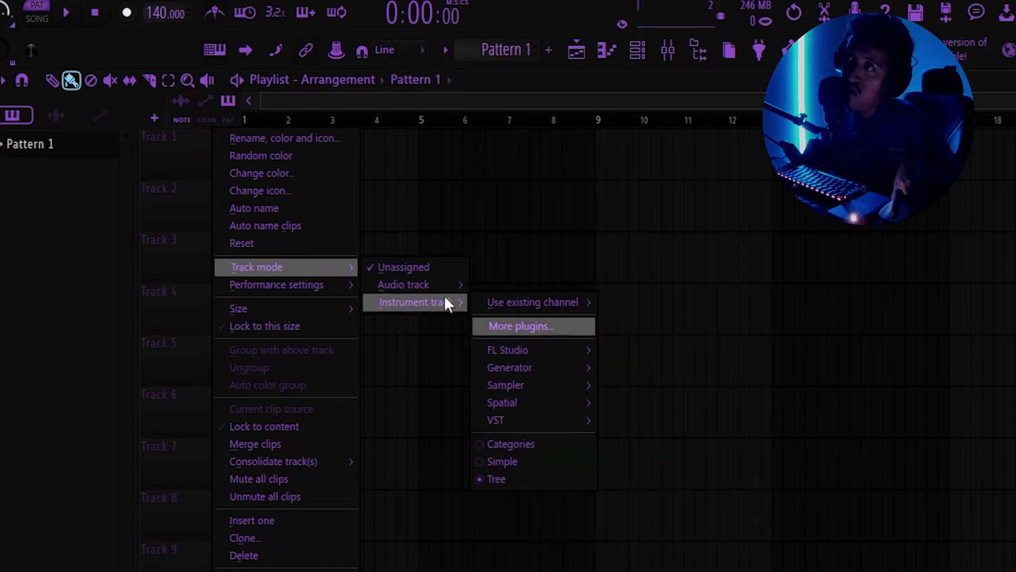
pyautogui.moveTo(440, 284)
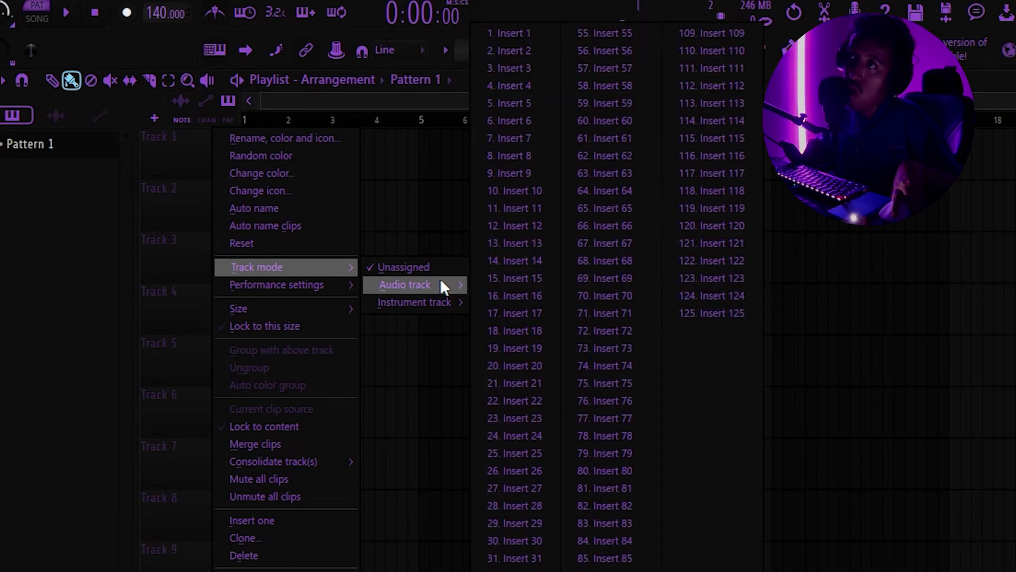
pyautogui.click(485, 33)
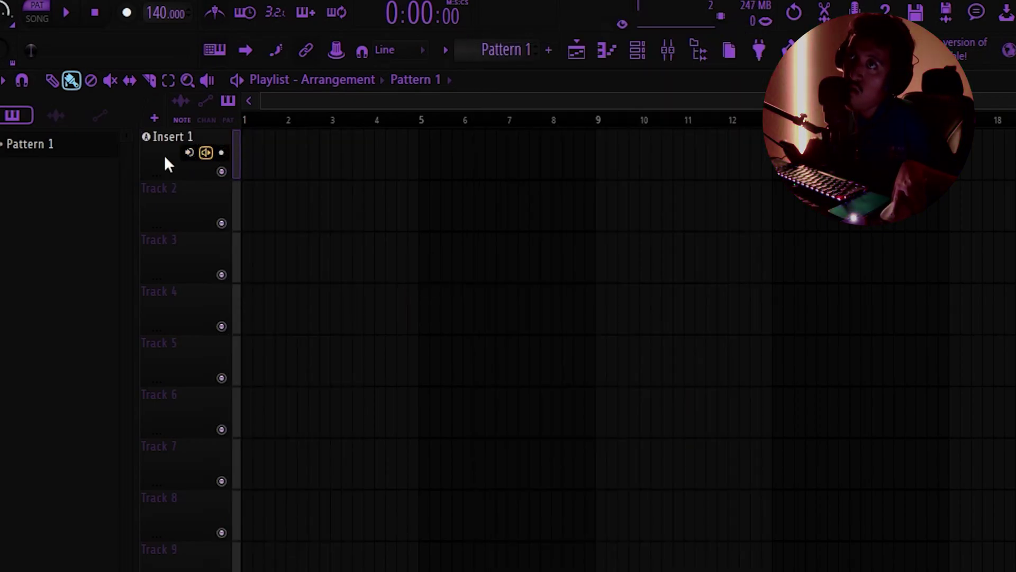
pyautogui.click(190, 153)
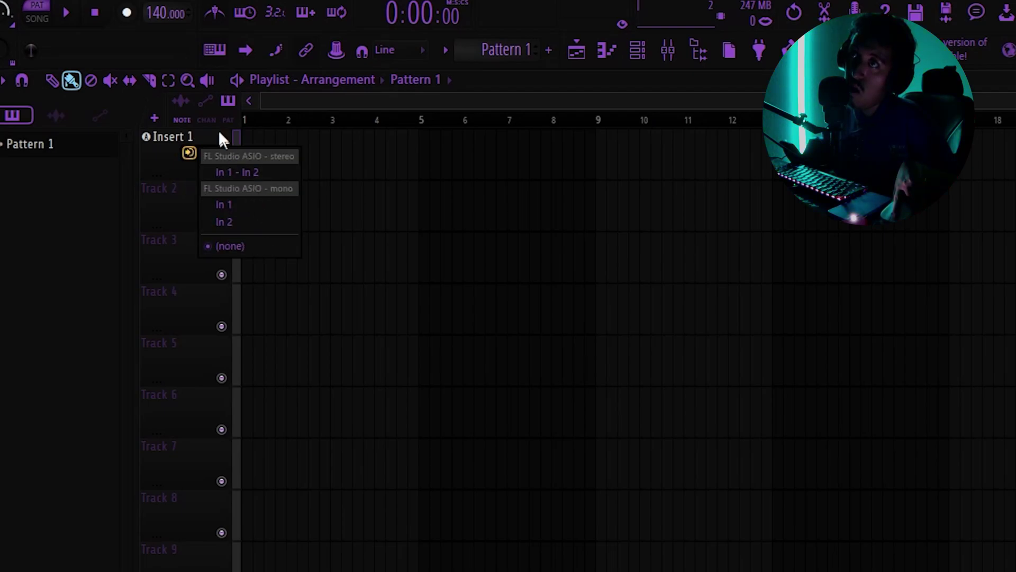
pyautogui.click(244, 205)
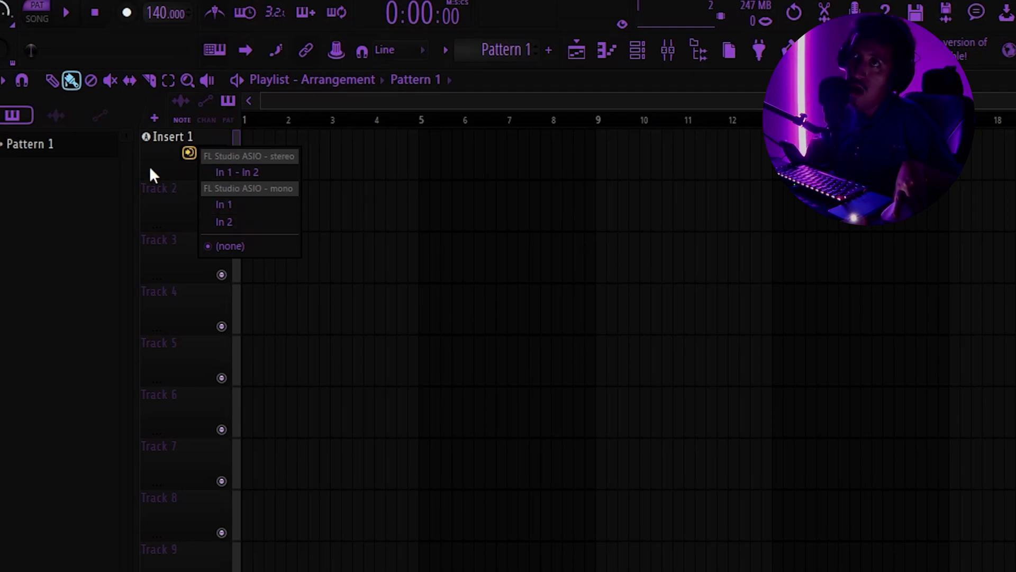
pyautogui.rightClick(202, 213)
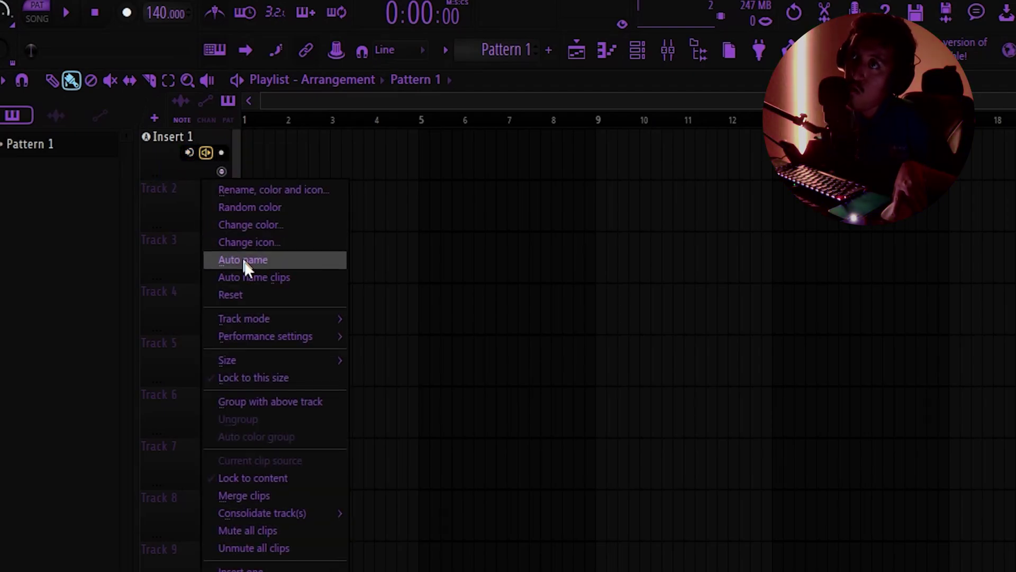
pyautogui.moveTo(290, 319)
pyautogui.moveTo(415, 335)
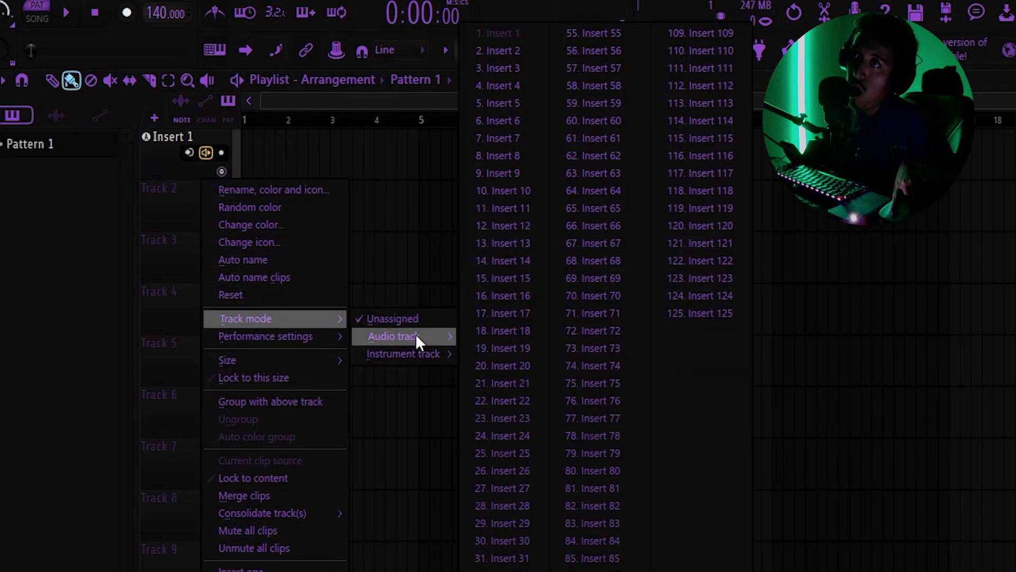
pyautogui.click(524, 294)
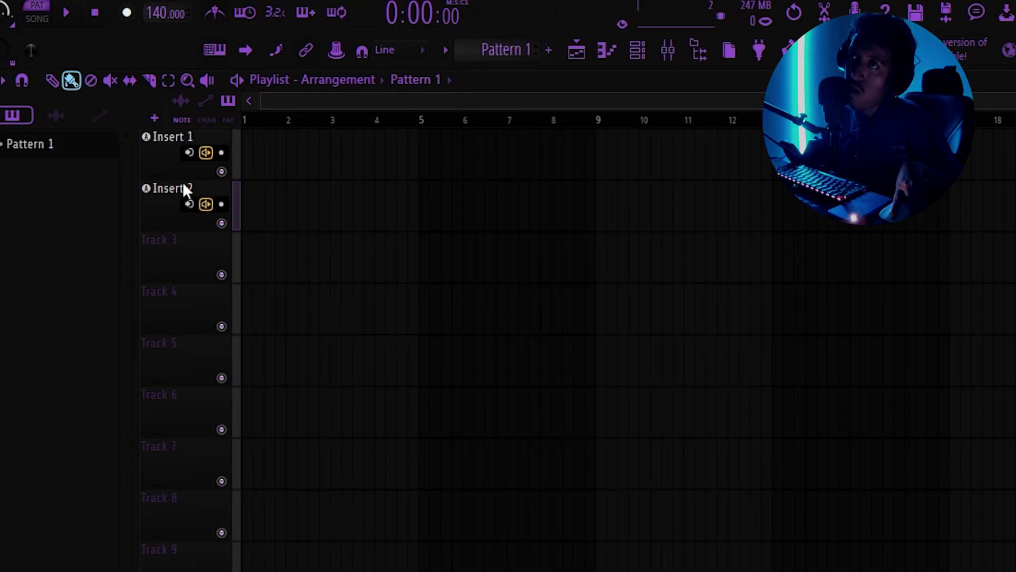
pyautogui.doubleClick(168, 139)
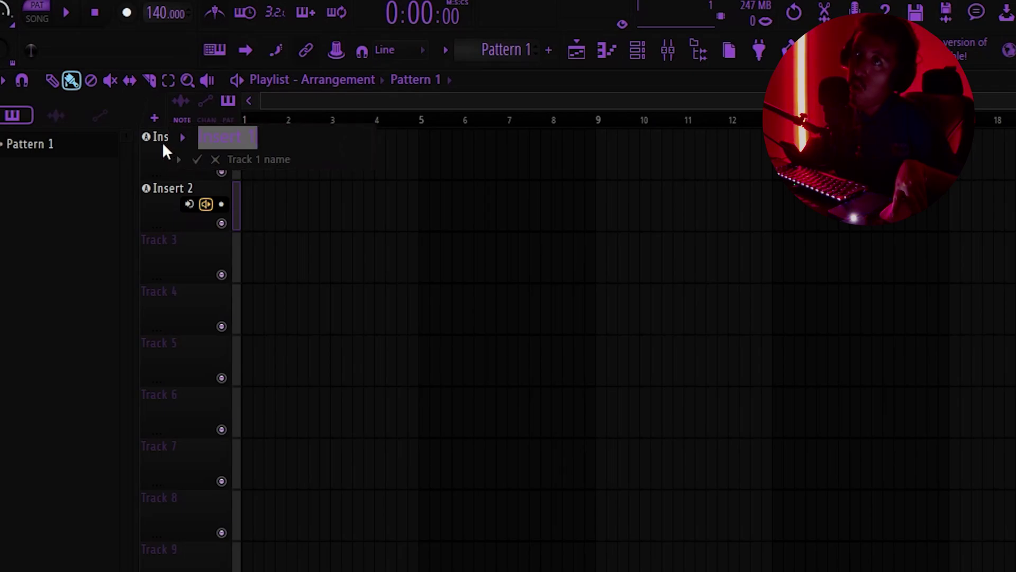
pyautogui.click(216, 160)
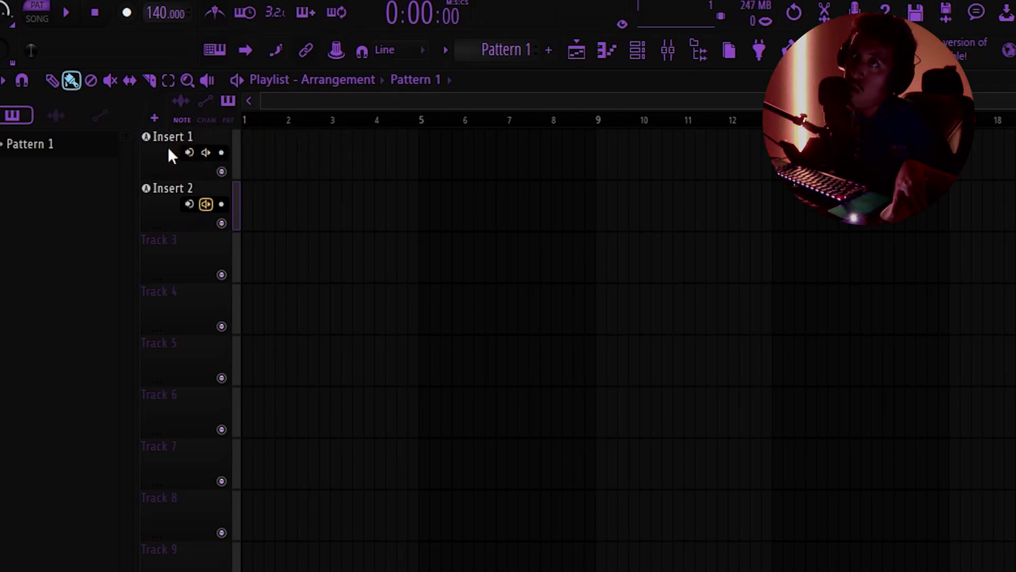
pyautogui.rightClick(169, 150)
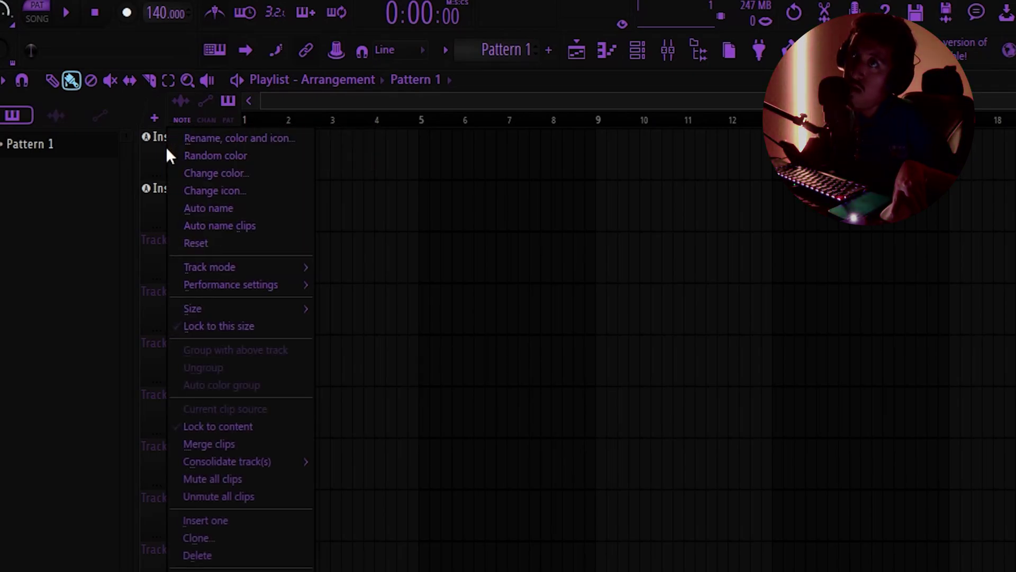
# Rename the first playlist track Beat and colour it near-black
pyautogui.click(239, 144)
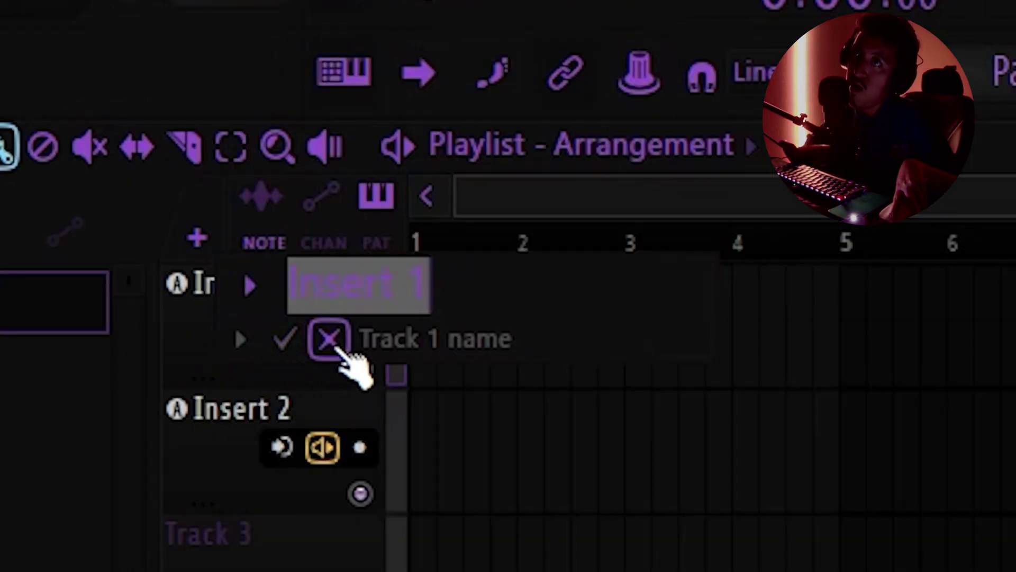
pyautogui.click(331, 349)
pyautogui.doubleClick(250, 356)
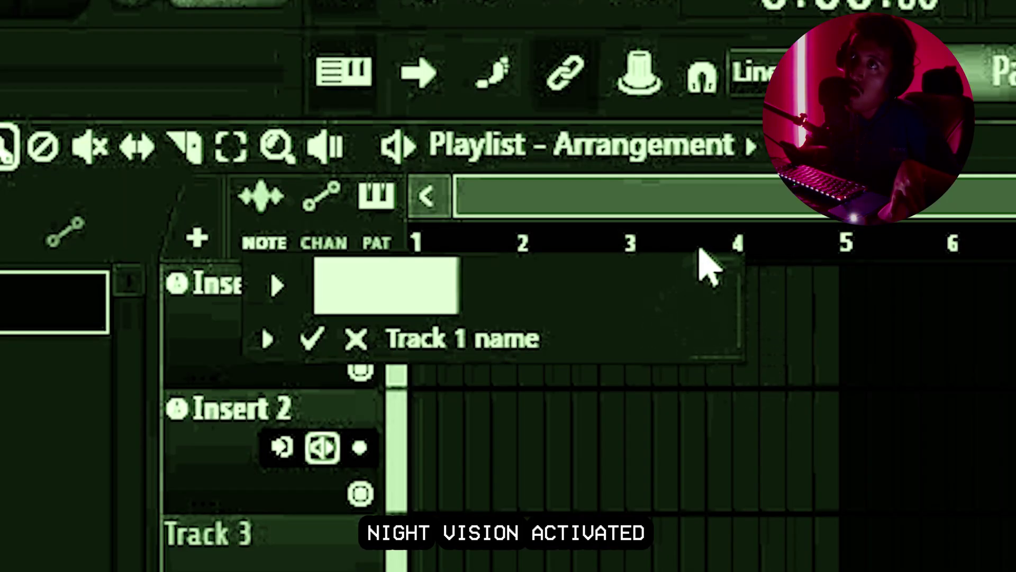
pyautogui.click(703, 338)
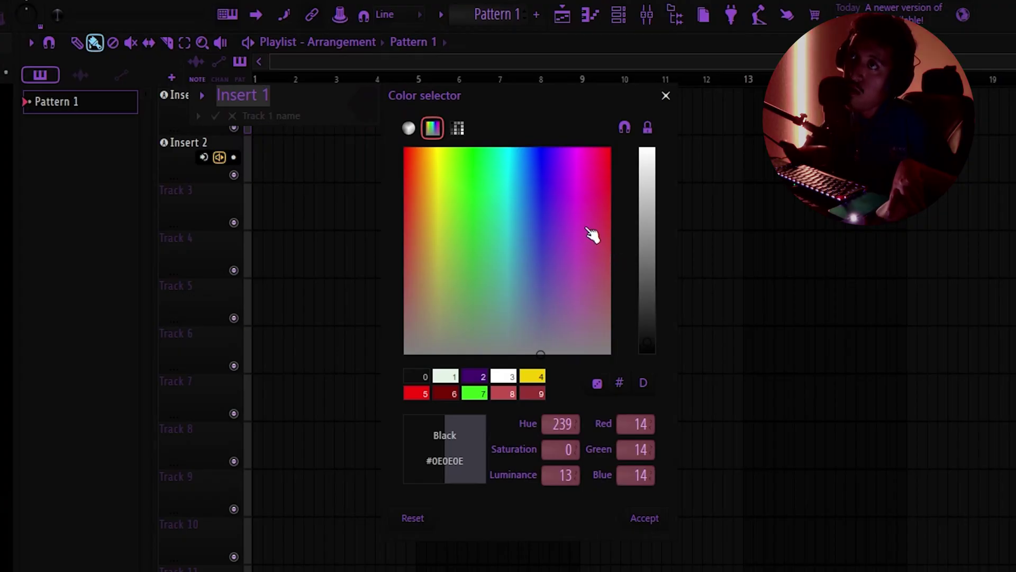
pyautogui.moveTo(596, 232); pyautogui.dragTo(602, 218)
pyautogui.click(648, 313)
pyautogui.click(609, 224)
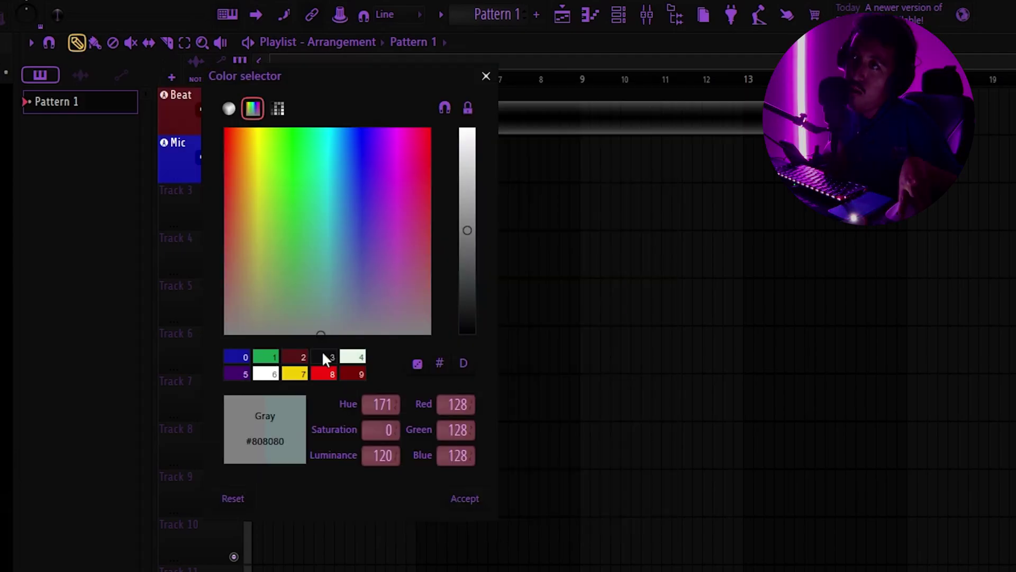
pyautogui.click(469, 293)
pyautogui.click(467, 315)
pyautogui.click(463, 499)
# Give the Mic track a bright Gold Fest yellow colour
pyautogui.rightClick(183, 136)
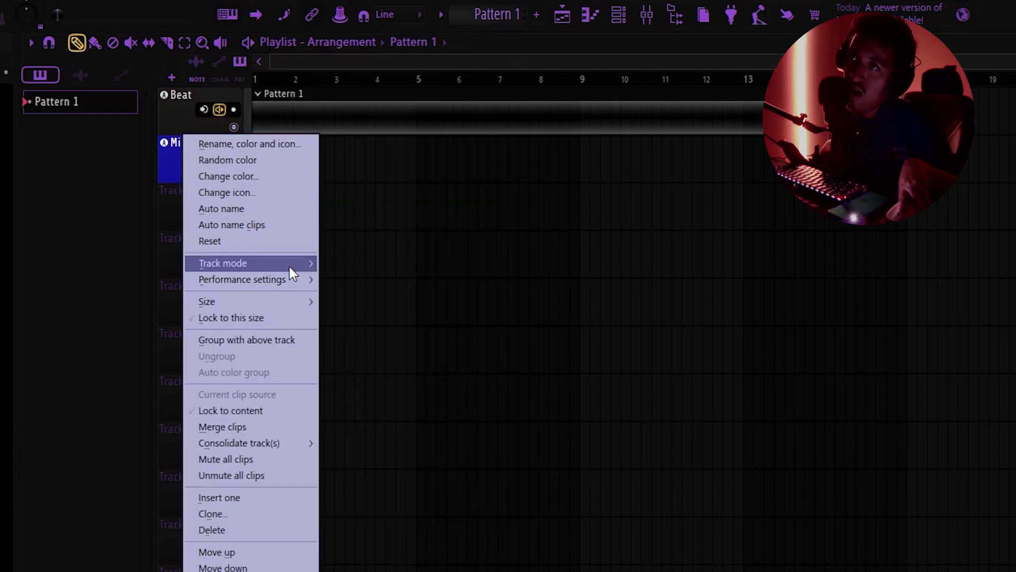
pyautogui.click(265, 183)
pyautogui.click(311, 263)
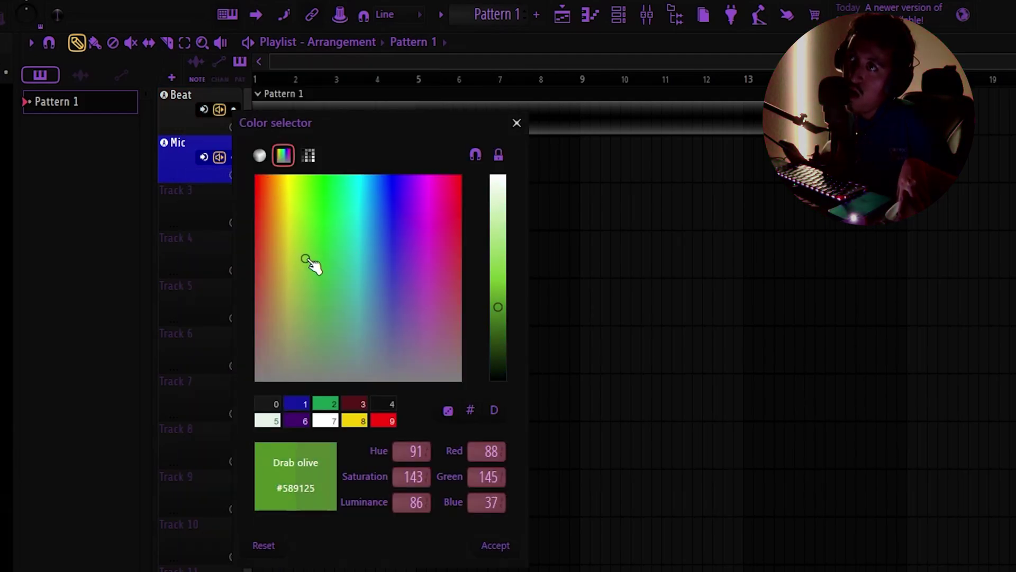
pyautogui.click(286, 205)
pyautogui.click(498, 300)
pyautogui.moveTo(498, 300); pyautogui.dragTo(498, 282)
pyautogui.click(495, 546)
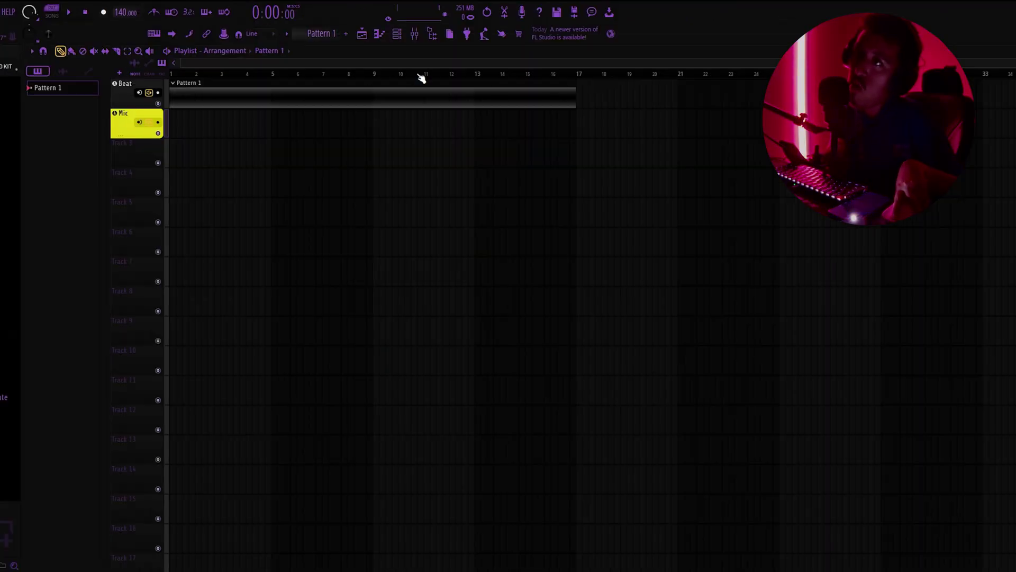
# Briefly open and close the Mixer, Browser, Channel rack and Piano roll
pyautogui.click(421, 36)
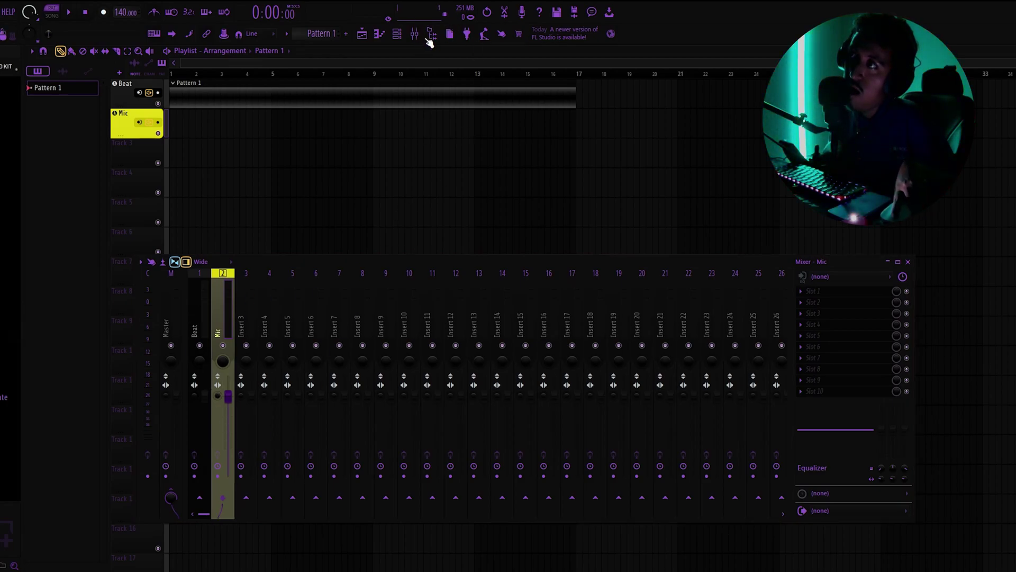
pyautogui.click(417, 37)
pyautogui.click(435, 36)
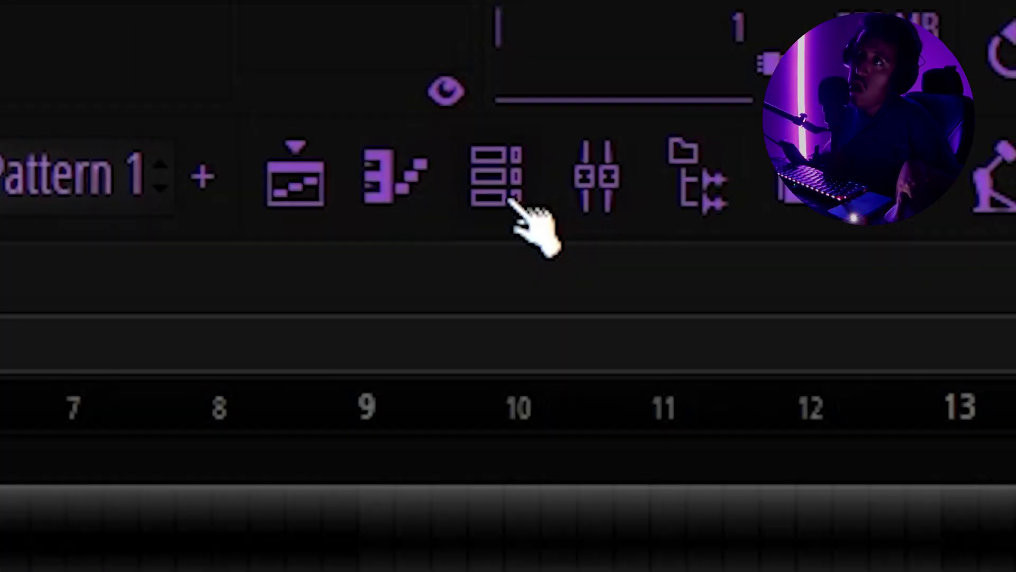
pyautogui.click(622, 0)
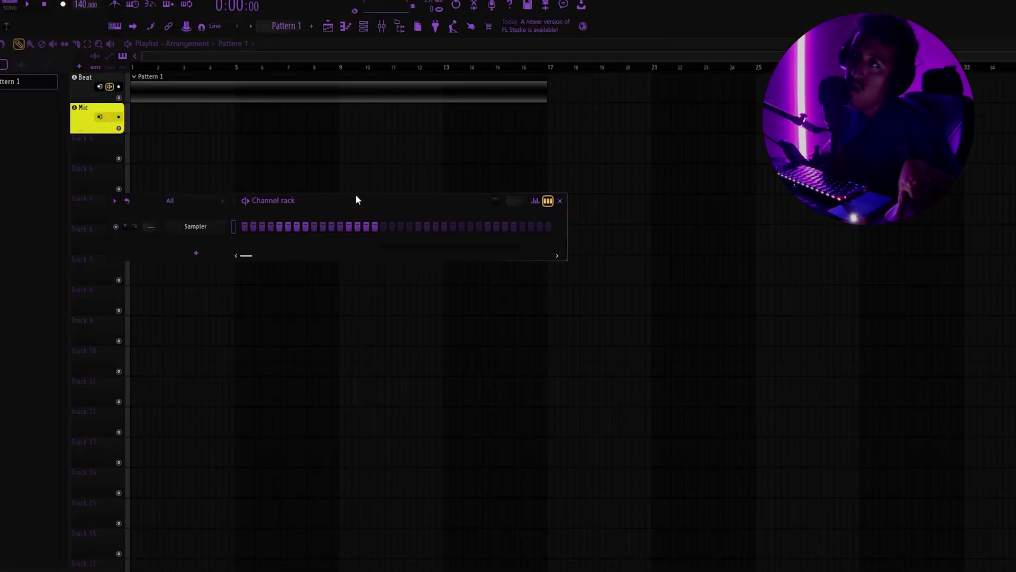
pyautogui.moveTo(482, 219); pyautogui.dragTo(459, 216)
pyautogui.click(365, 29)
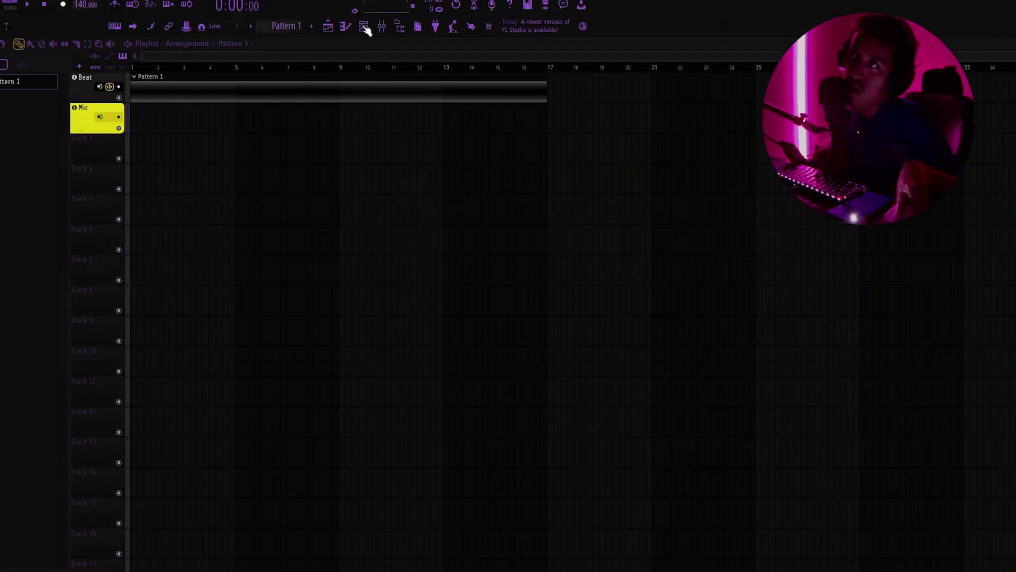
pyautogui.click(345, 28)
pyautogui.click(345, 28)
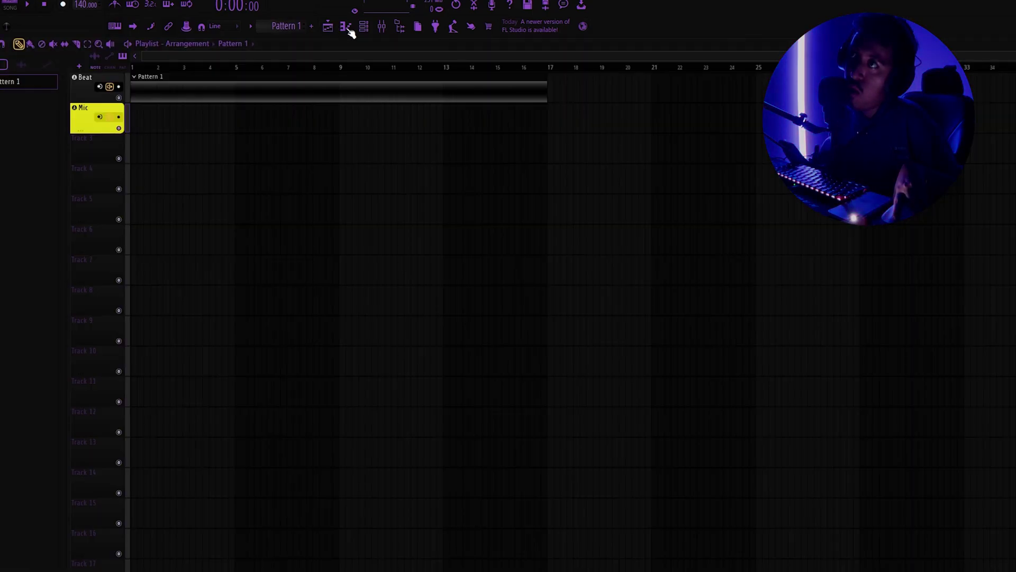
# Check the mixer once more, then list the audio inputs available to the Mic track
pyautogui.click(383, 28)
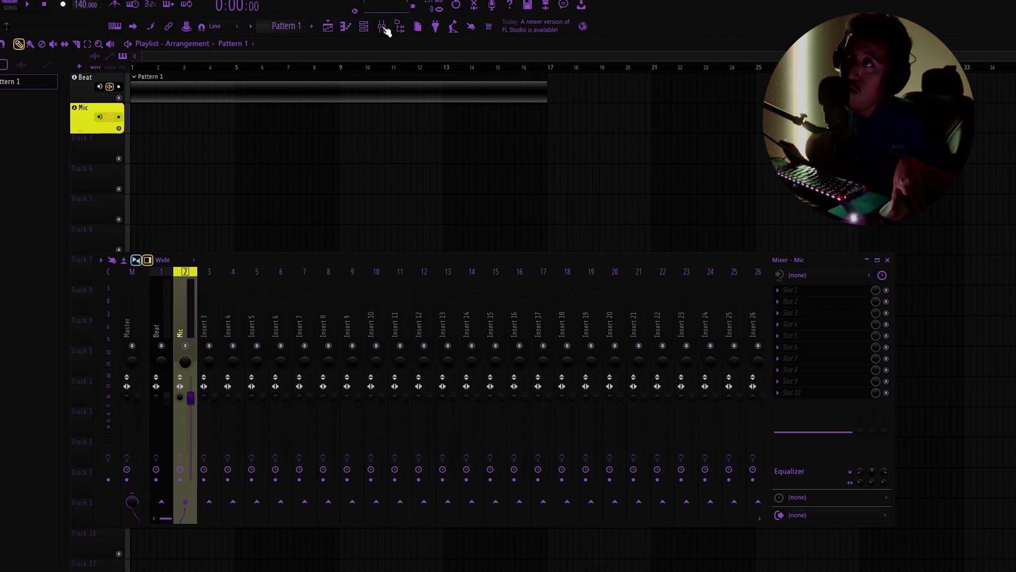
pyautogui.click(384, 28)
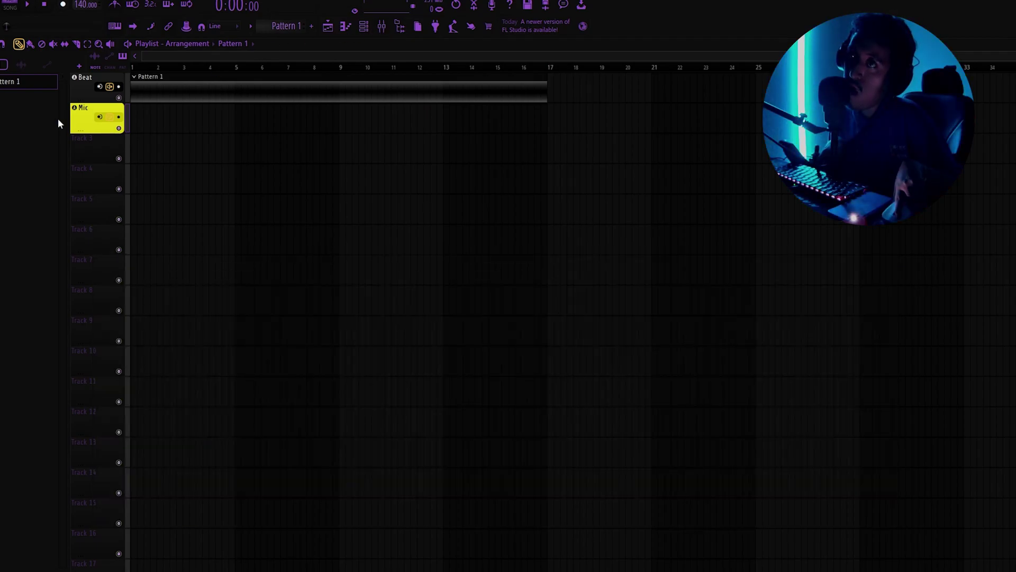
pyautogui.click(99, 117)
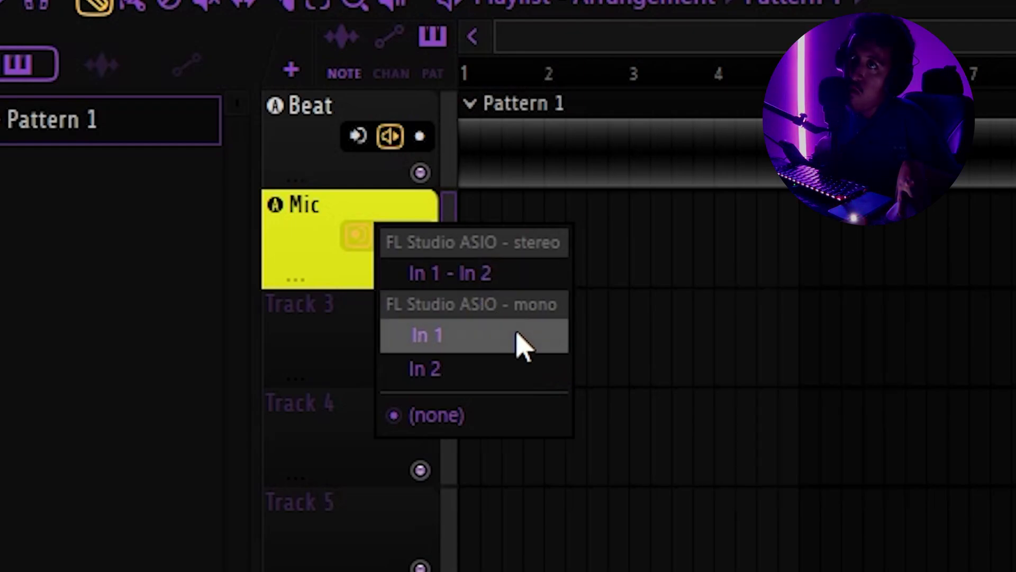
# Assign mono ASIO input In 1 to the Mic track and toggle its record arm
pyautogui.click(477, 342)
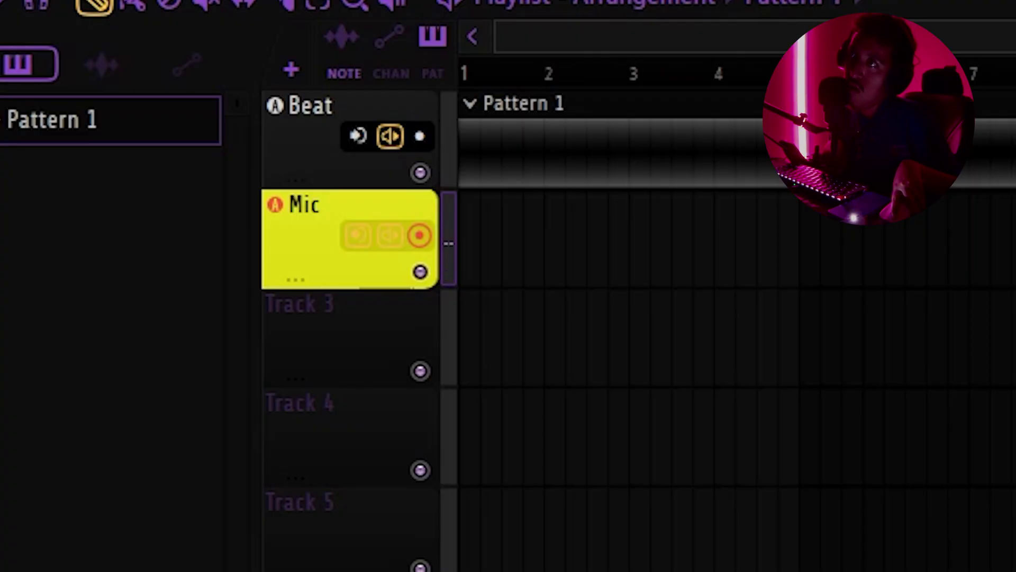
pyautogui.click(419, 235)
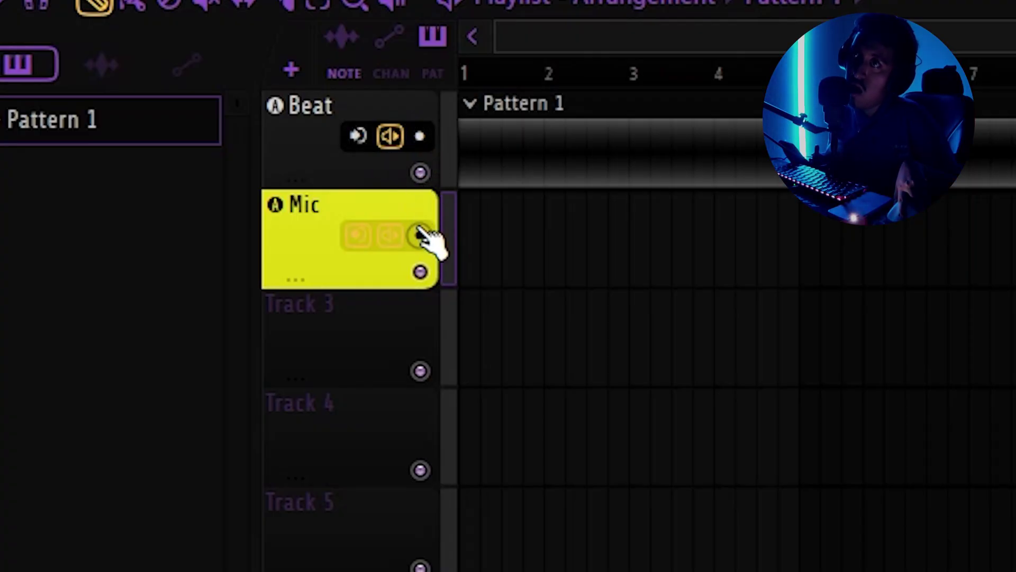
pyautogui.click(382, 238)
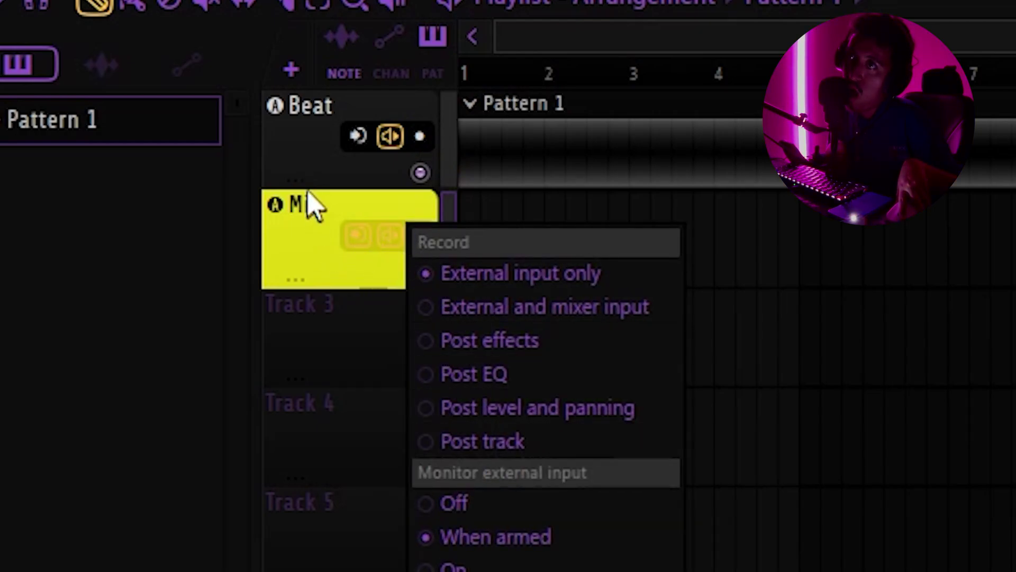
pyautogui.click(397, 236)
pyautogui.click(419, 235)
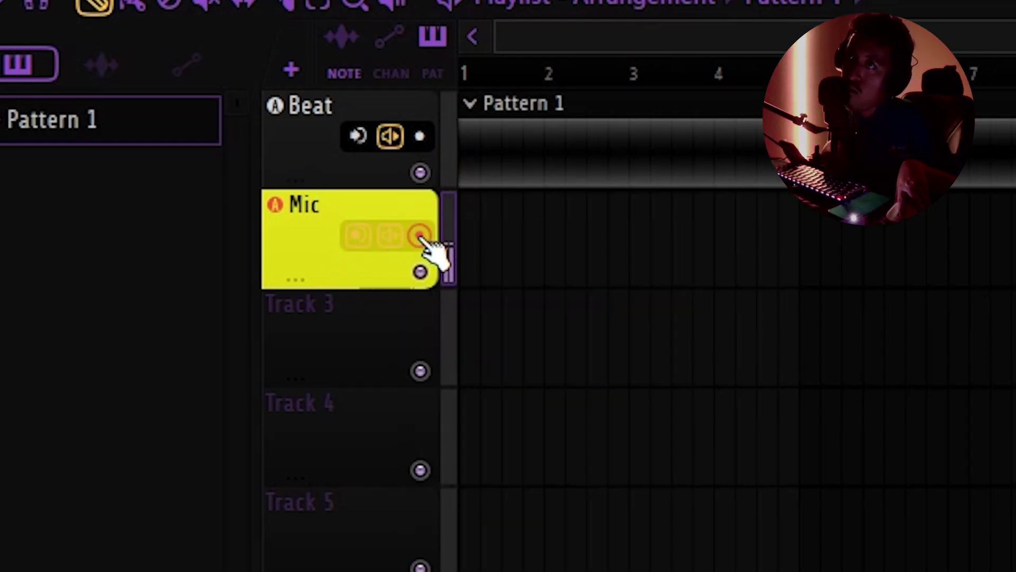
pyautogui.click(419, 235)
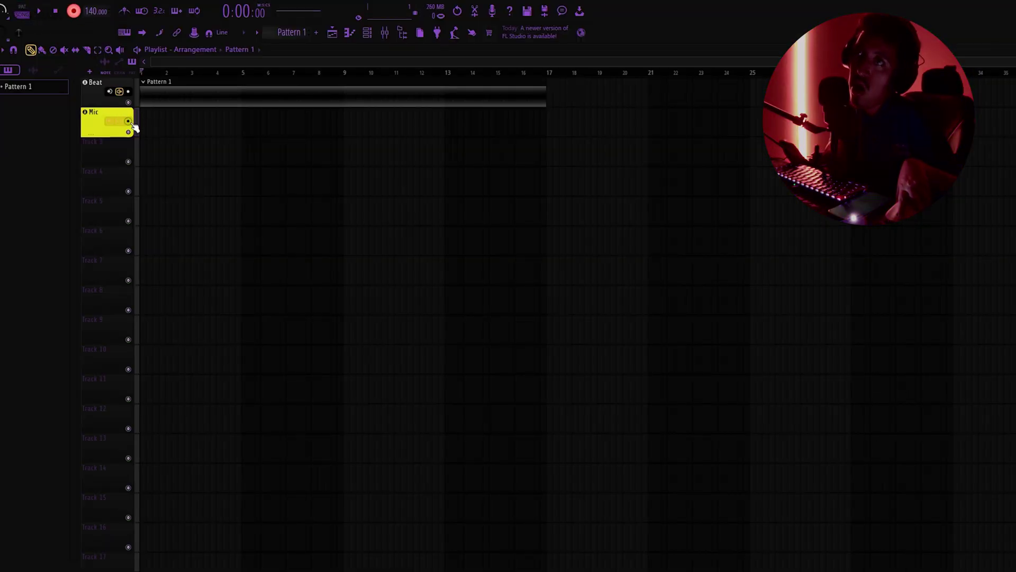
# Record a brief test take on the Mic track, then delete the recorded clip
pyautogui.press('space')
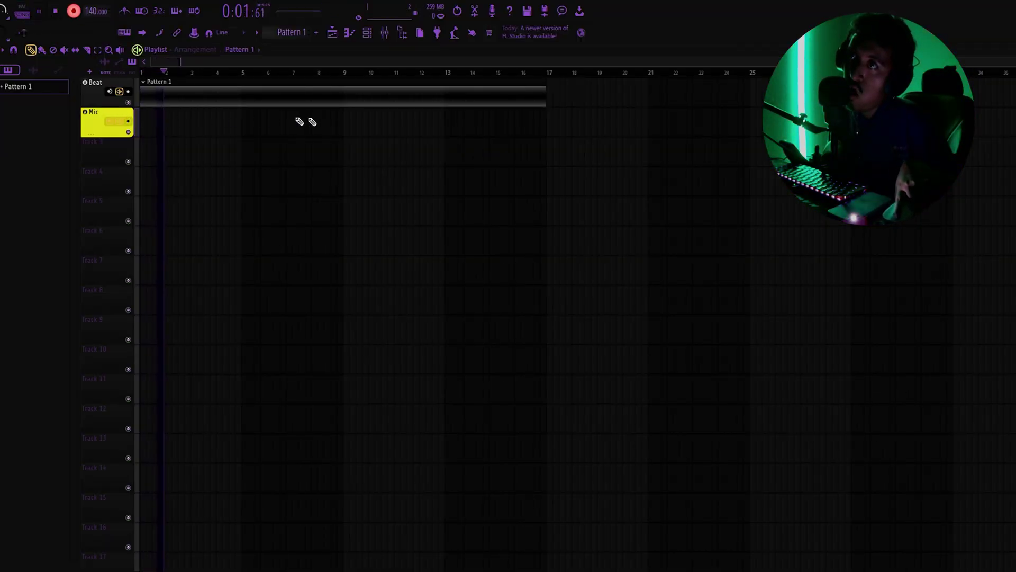
pyautogui.press('space')
pyautogui.press('space')
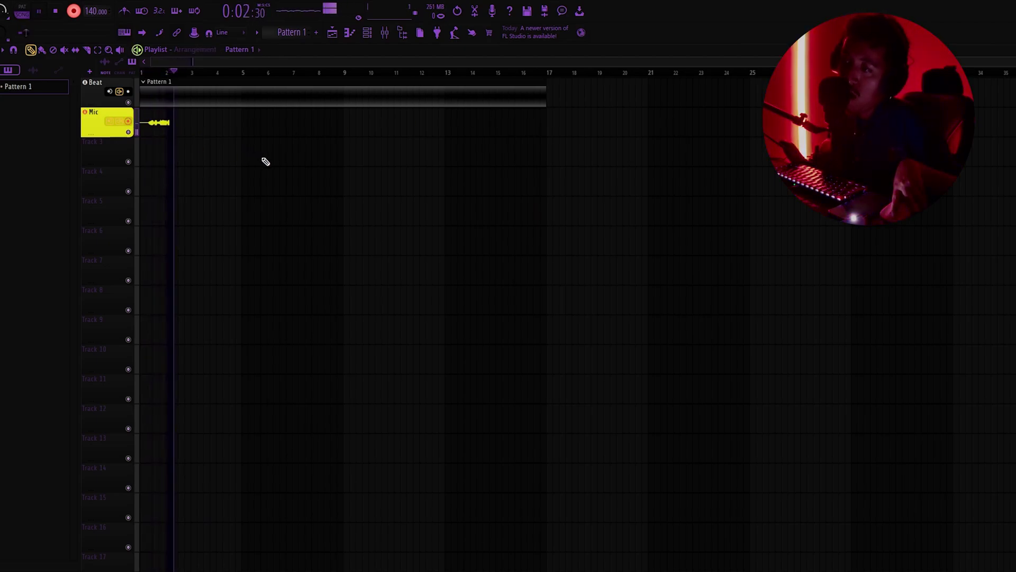
pyautogui.press('space')
pyautogui.press('space')
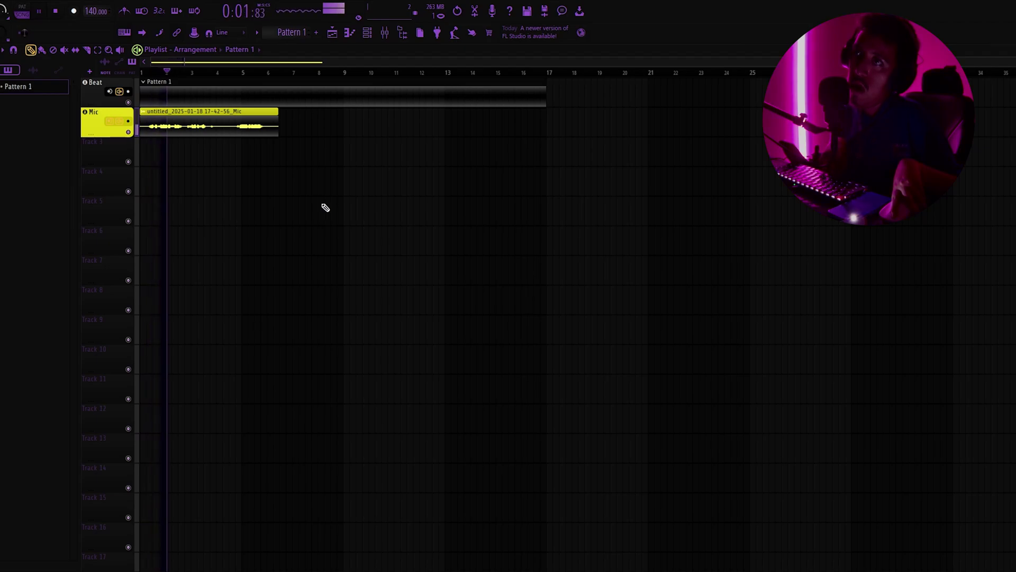
pyautogui.rightClick(191, 125)
pyautogui.press('space')
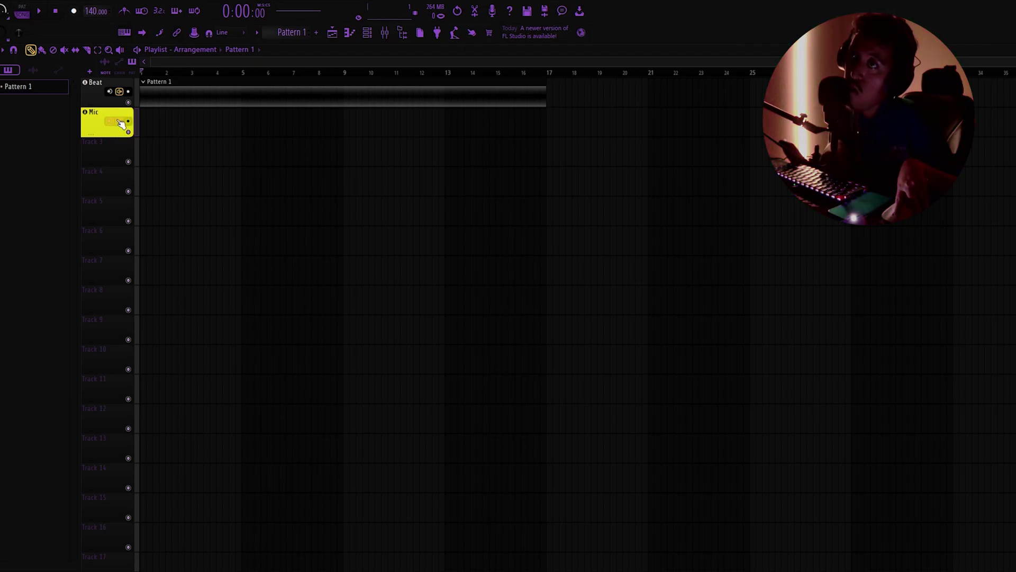
# Turn Mic input monitoring off, arm it for External input only, and record a test take
pyautogui.rightClick(125, 123)
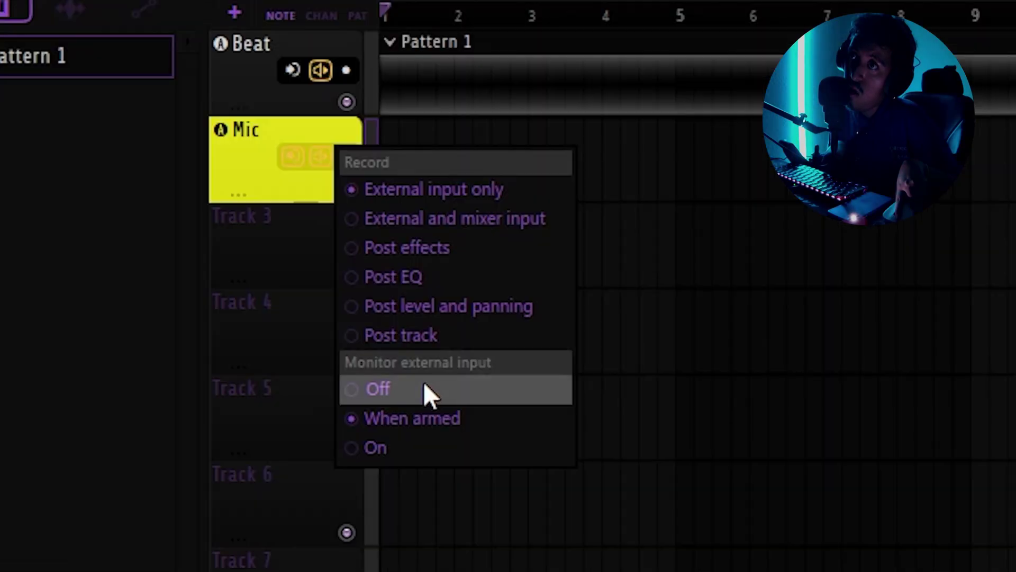
pyautogui.click(116, 116)
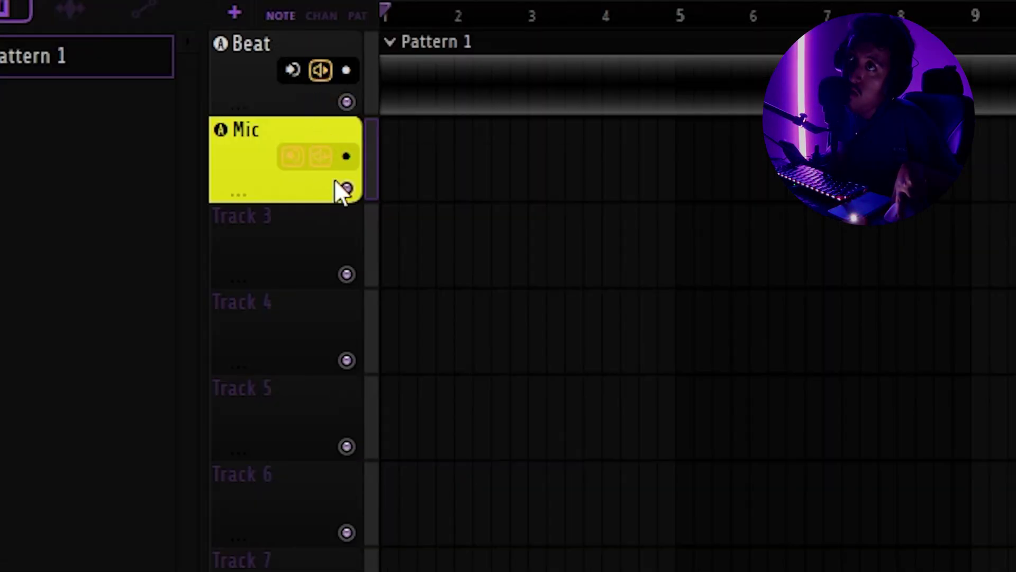
pyautogui.rightClick(318, 161)
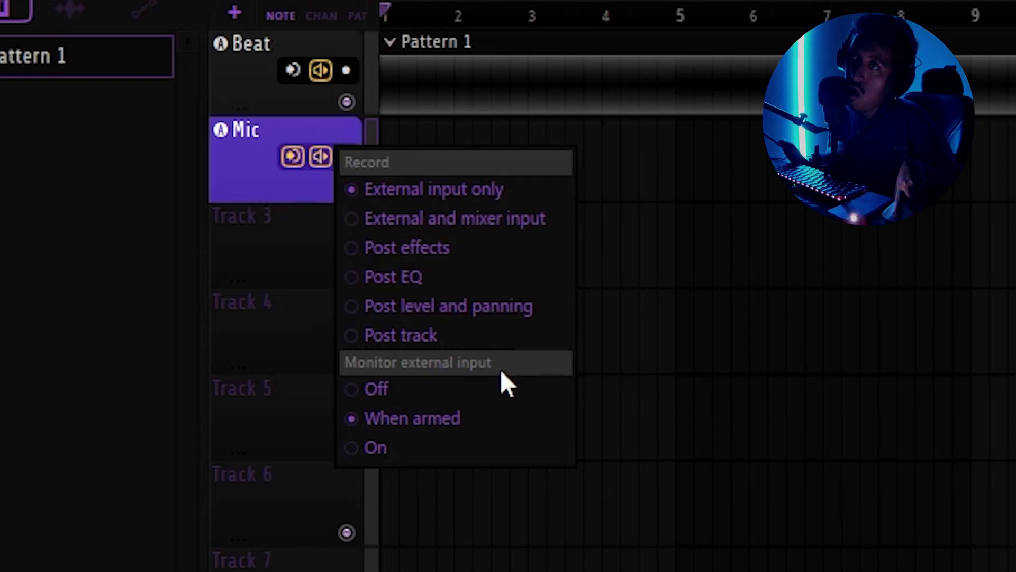
pyautogui.click(434, 389)
pyautogui.click(347, 156)
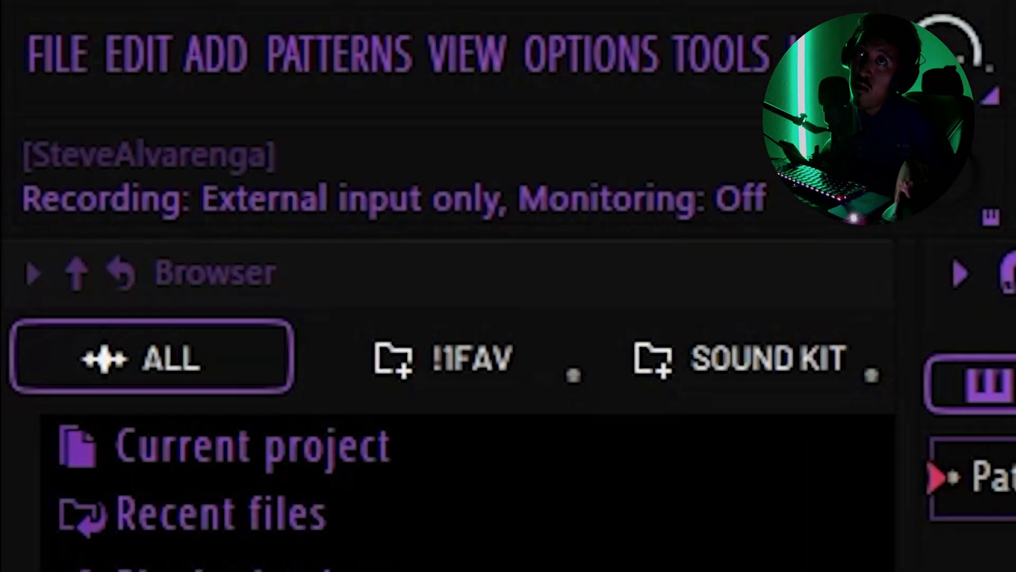
pyautogui.click(320, 156)
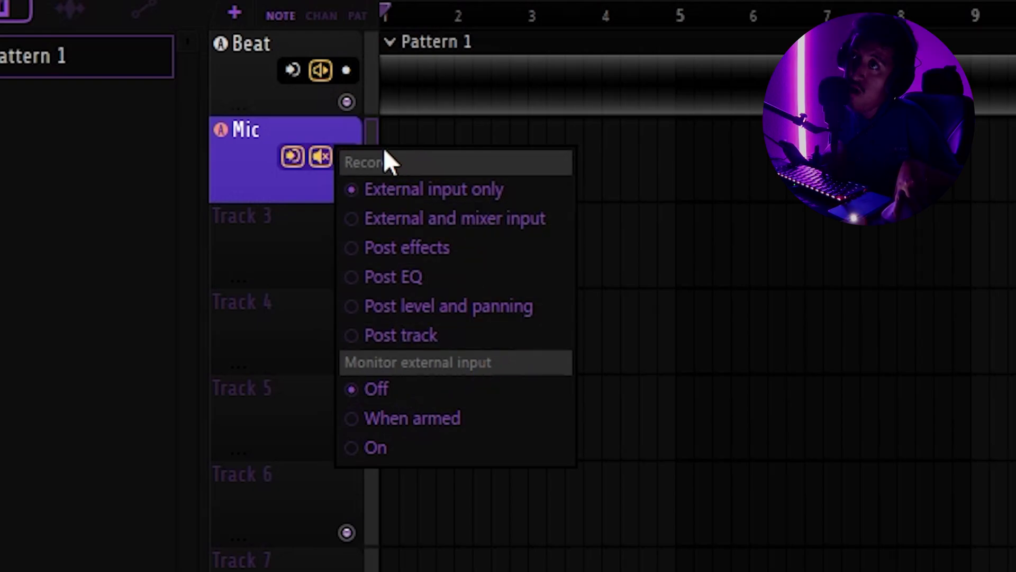
pyautogui.click(505, 198)
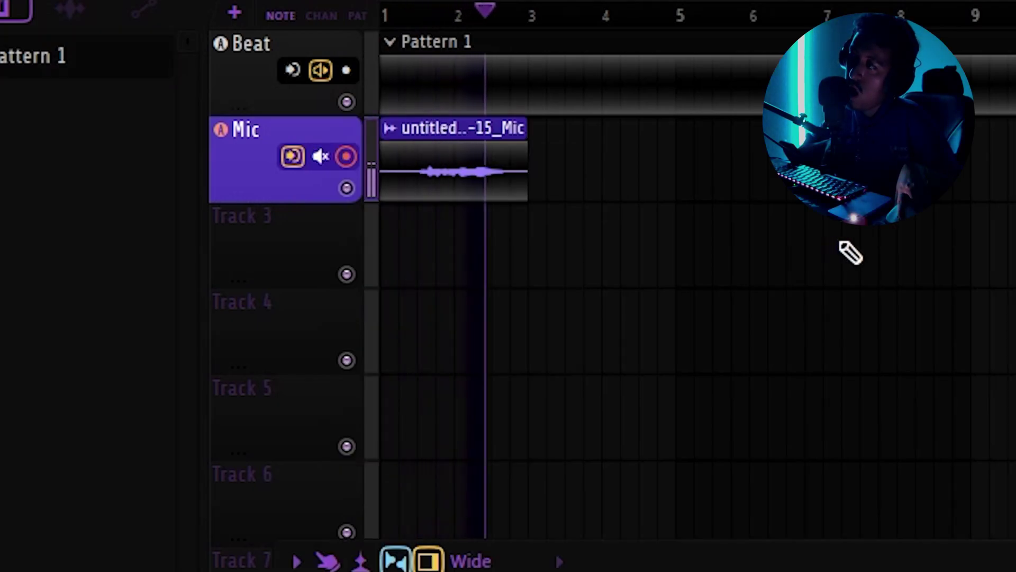
pyautogui.press('space')
# Set the Mic track to record post-effects and record a new take
pyautogui.rightClick(347, 156)
pyautogui.click(438, 248)
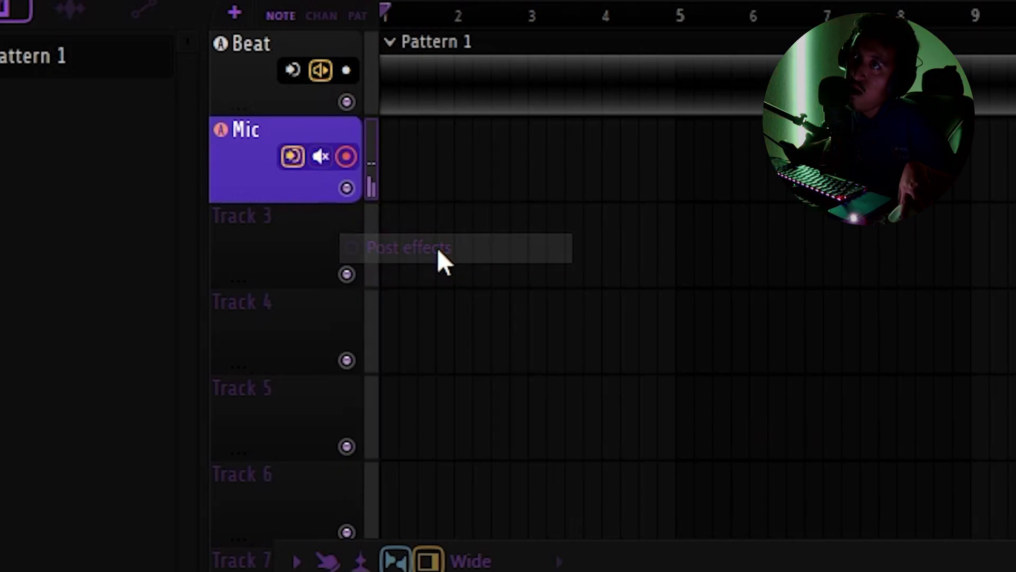
pyautogui.press('r')
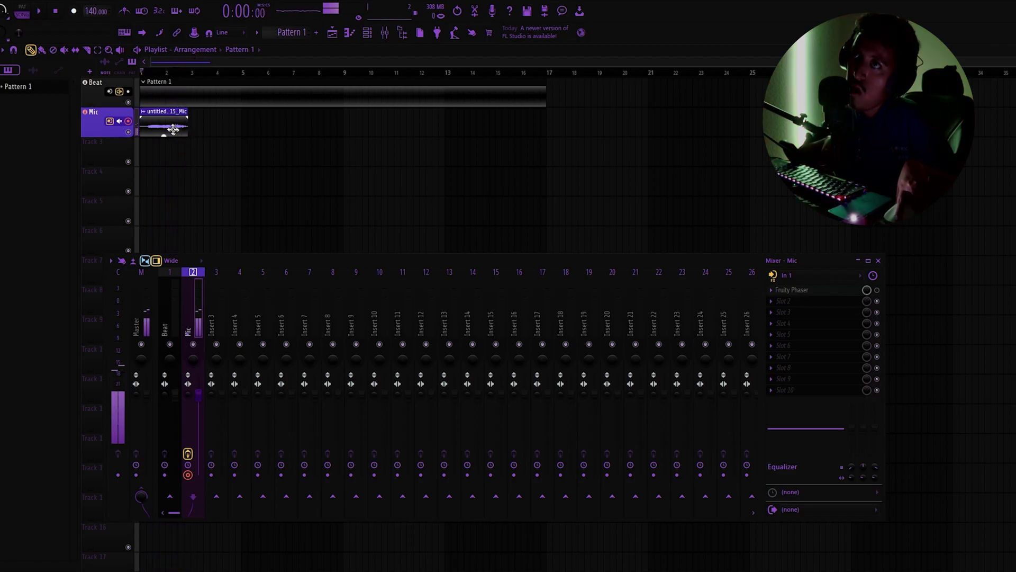
pyautogui.press('space')
# Delete the Mic take and re-arm the Mic track with external input only
pyautogui.rightClick(145, 126)
pyautogui.rightClick(127, 121)
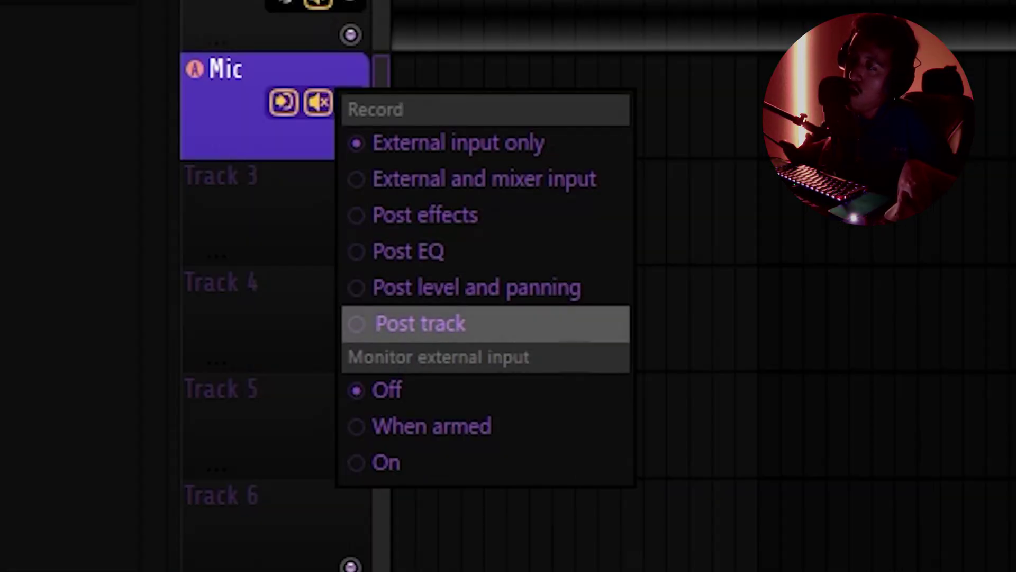
pyautogui.click(421, 324)
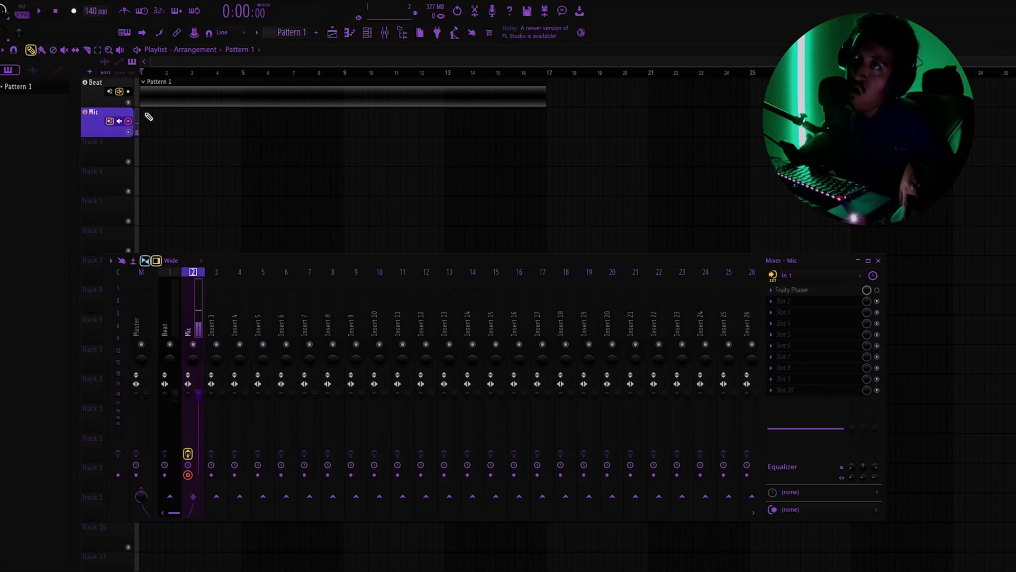
pyautogui.rightClick(111, 122)
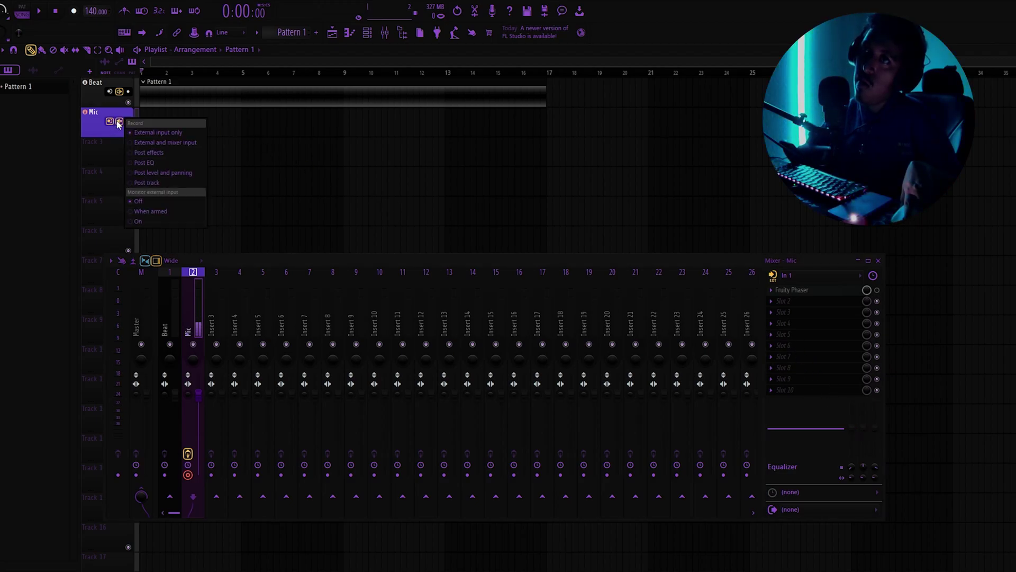
pyautogui.click(181, 136)
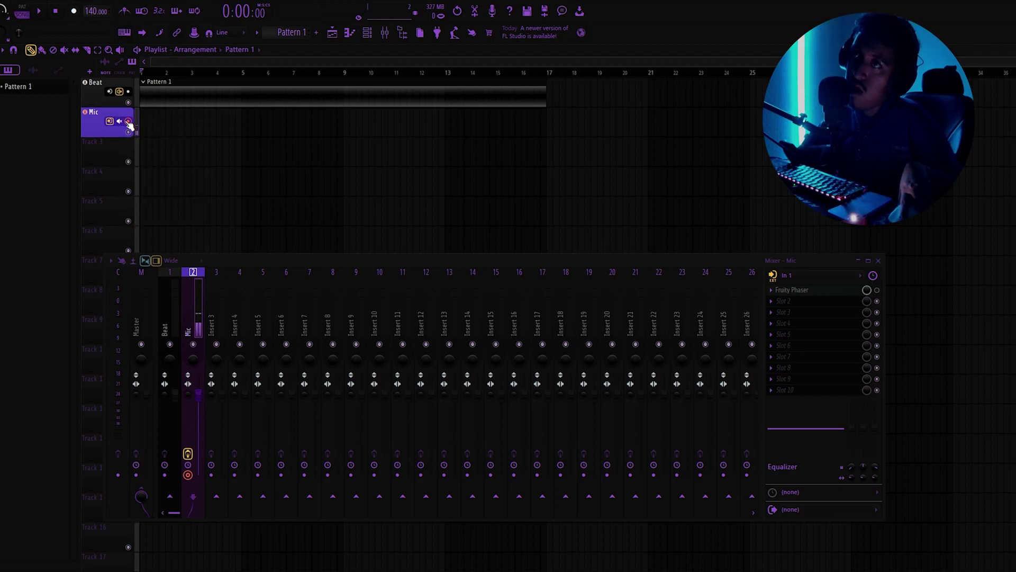
pyautogui.rightClick(129, 123)
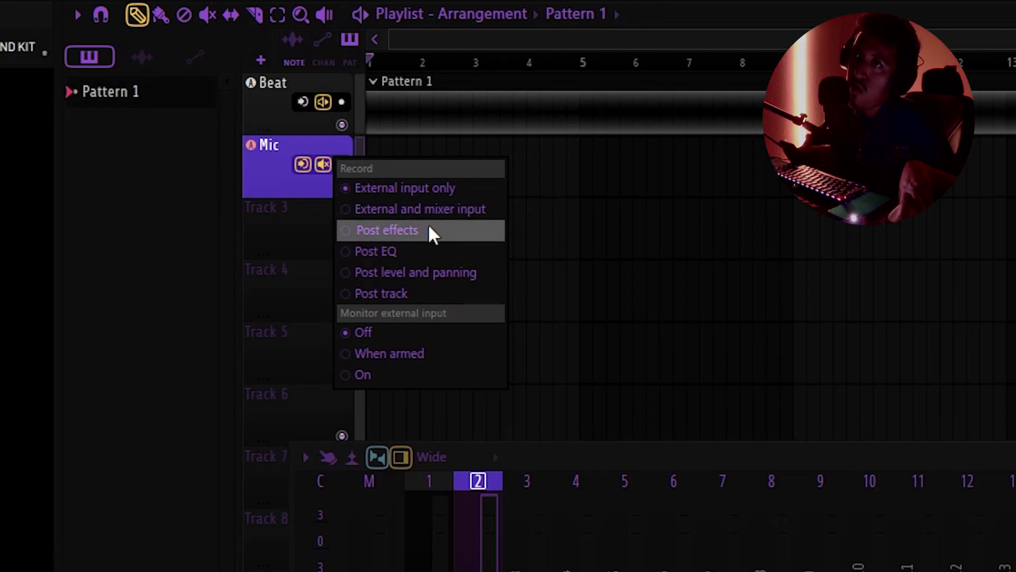
pyautogui.click(599, 291)
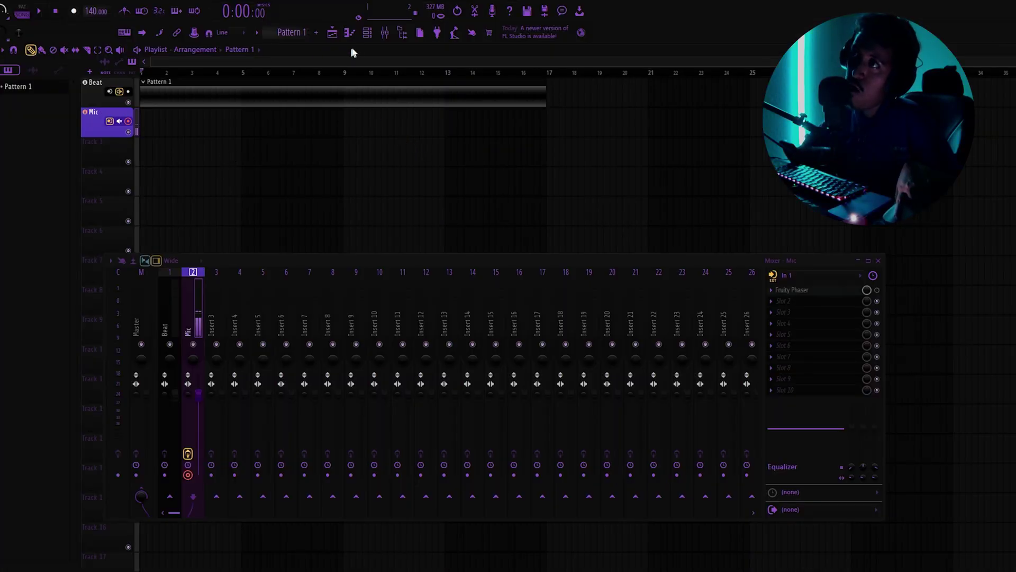
# Start a new empty project and drag the Ahh C sample onto Track 1 to bar 21
pyautogui.press('F9')
pyautogui.hotkey('ctrl', 'n')
pyautogui.press('n')
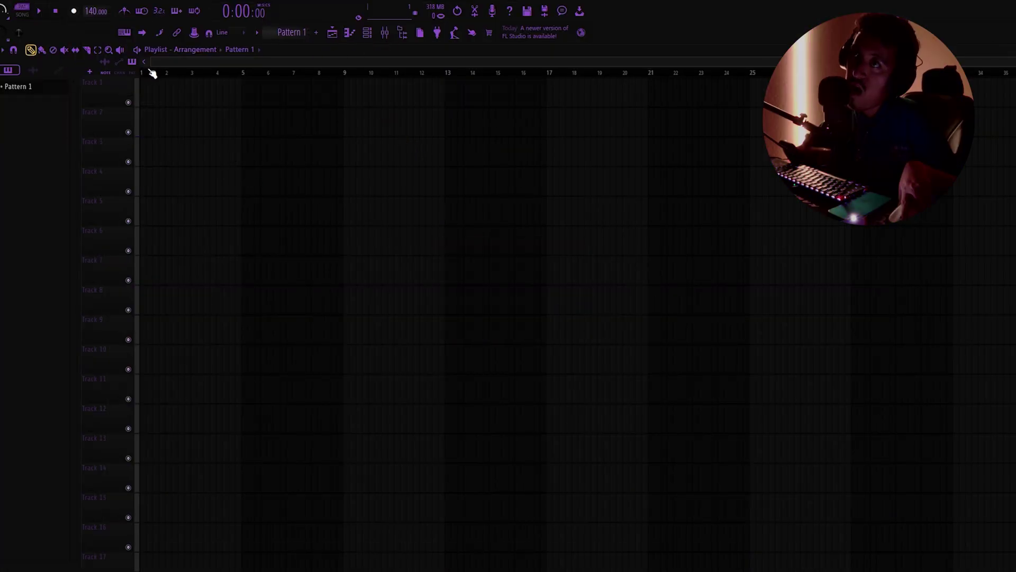
pyautogui.moveTo(180, 98); pyautogui.dragTo(647, 127)
# Route the Ahh C sample's channel to mixer Insert 10 and open the mixer
pyautogui.doubleClick(159, 97)
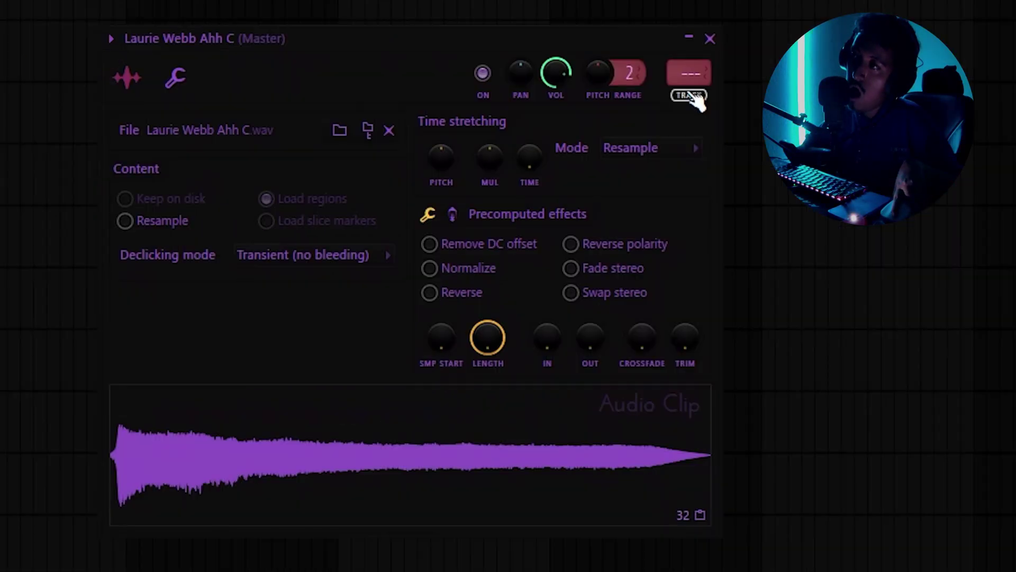
pyautogui.moveTo(689, 73)
pyautogui.mouseDown()
pyautogui.moveTo(689, 57)
pyautogui.moveTo(689, 88)
pyautogui.mouseUp()
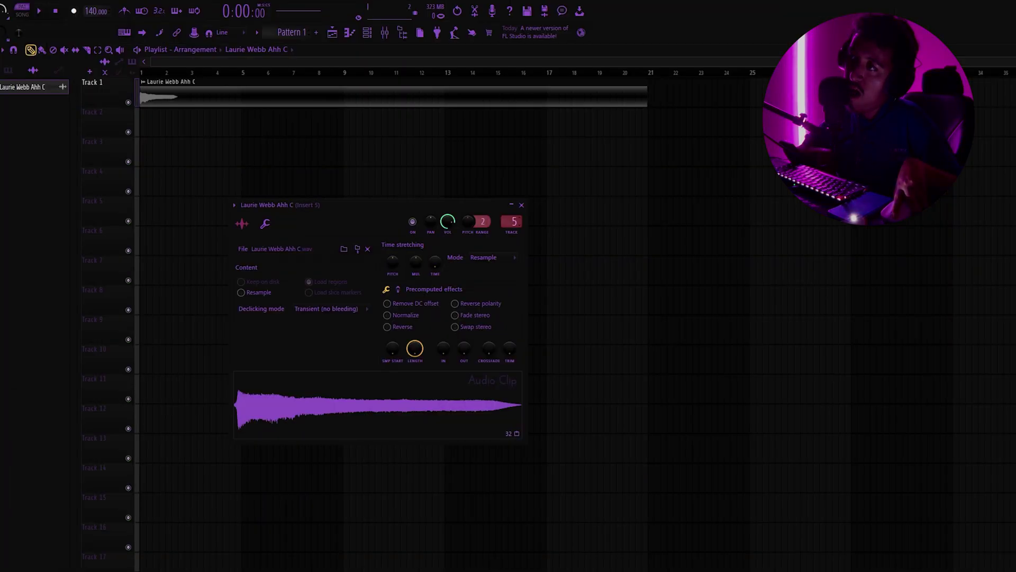
pyautogui.press('Escape')
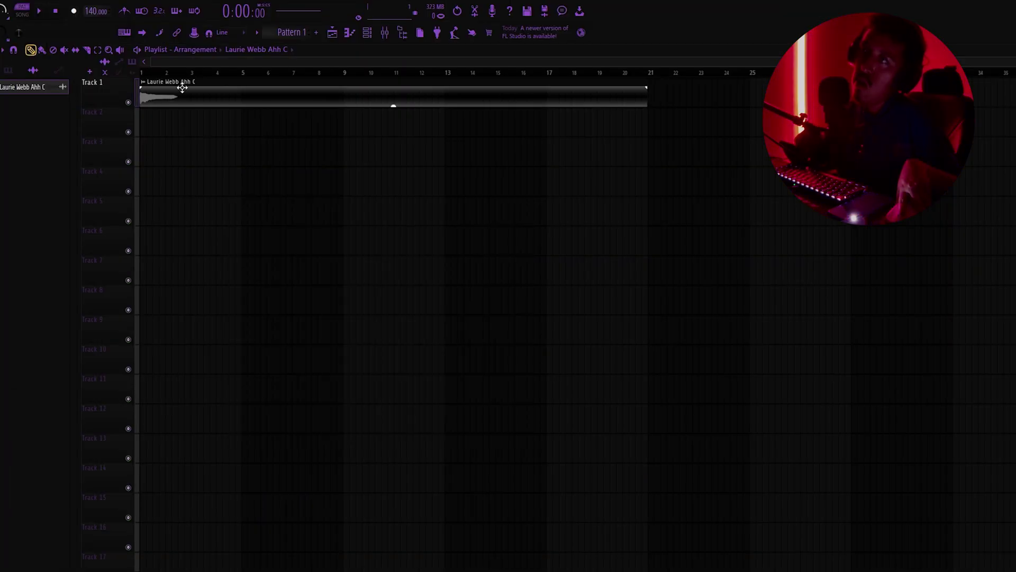
pyautogui.click(388, 38)
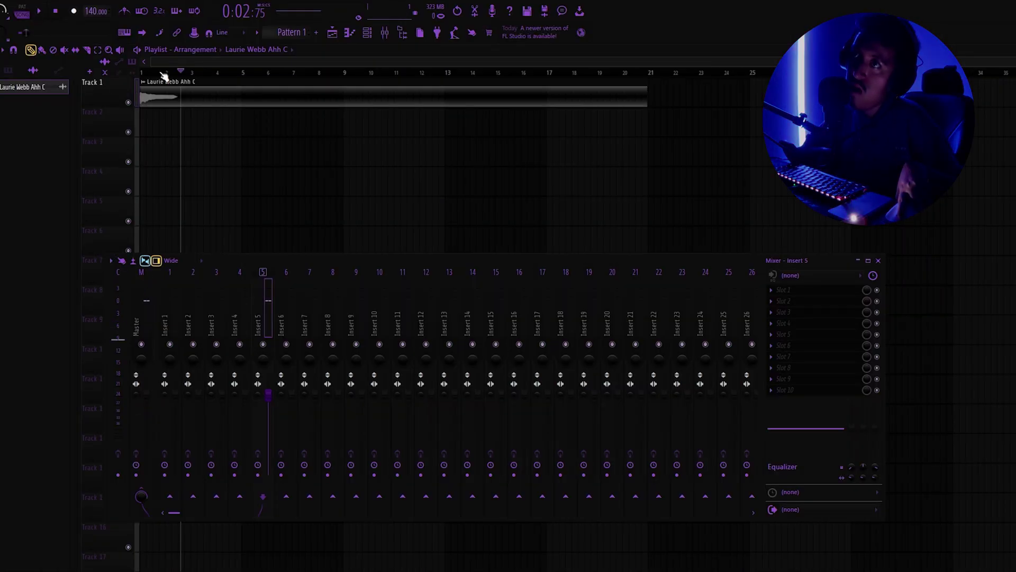
pyautogui.press('space')
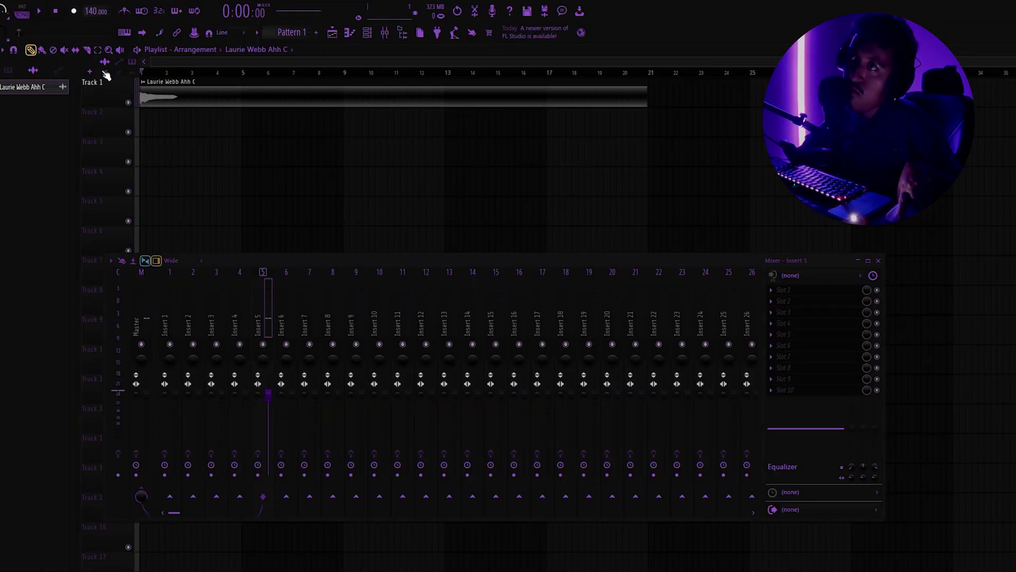
# Locate Insert 10 in the mixer and move the Ahh C clip down to Track 5
pyautogui.doubleClick(159, 96)
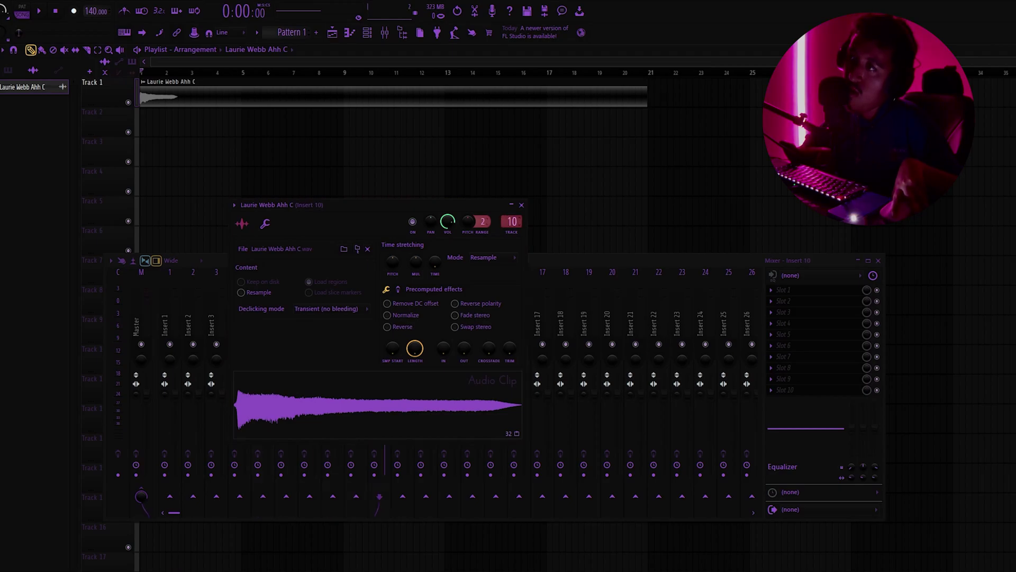
pyautogui.click(512, 221)
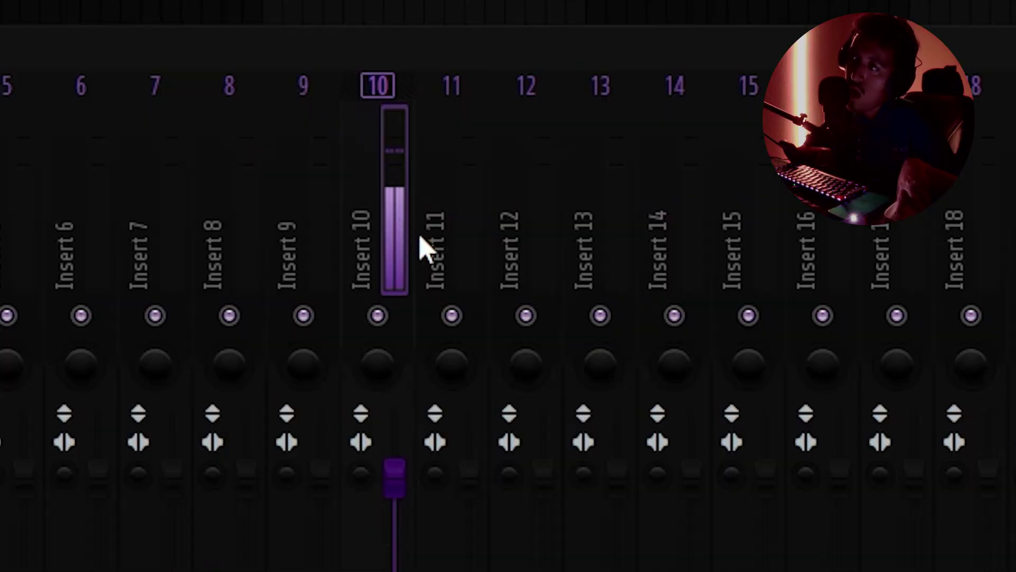
pyautogui.click(259, 169)
pyautogui.click(85, 158)
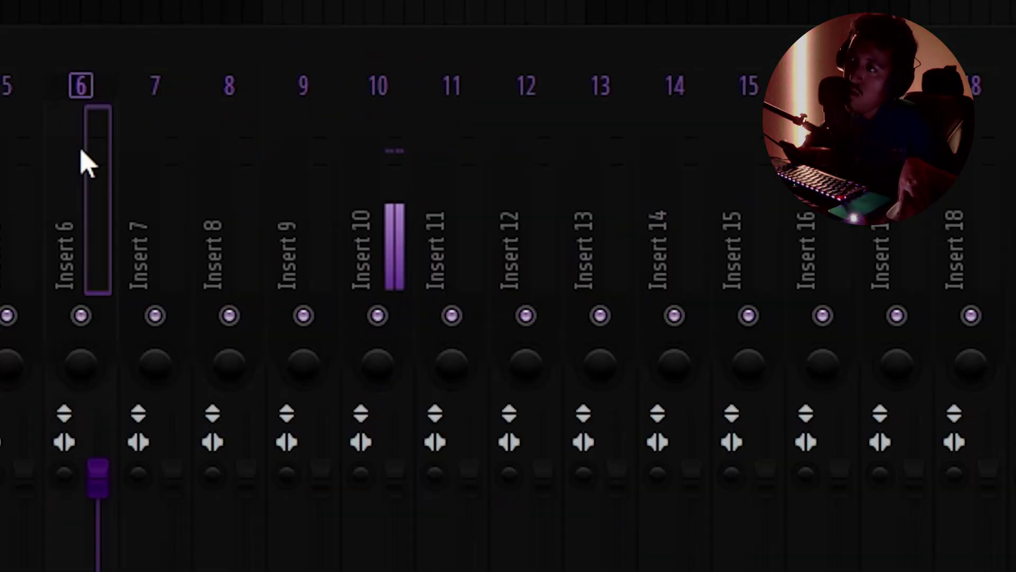
pyautogui.moveTo(148, 92); pyautogui.dragTo(113, 204)
# Stop playback, rewind, and set Insert 2's audio input to In 1
pyautogui.click(55, 11)
pyautogui.click(39, 12)
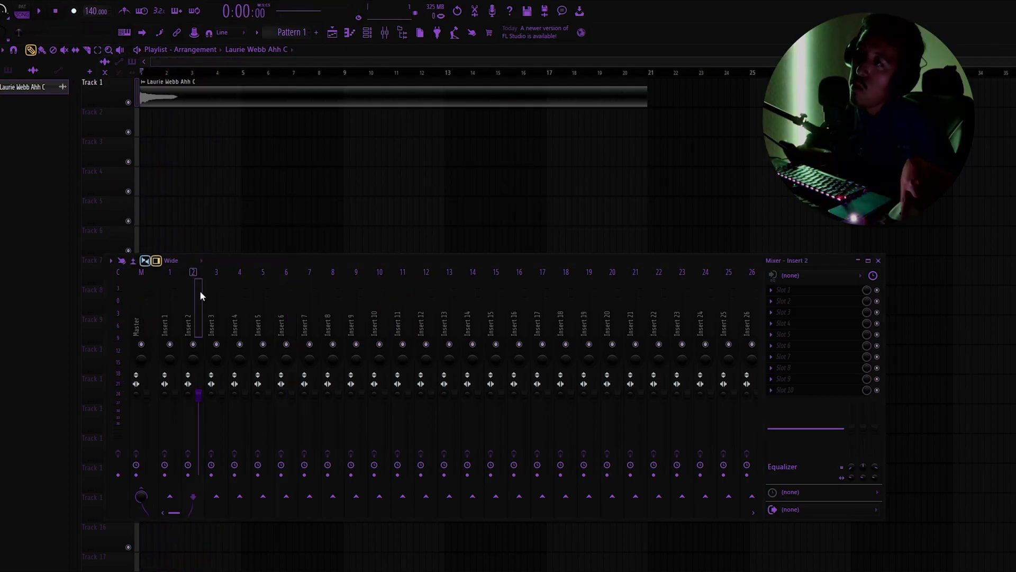
pyautogui.click(794, 275)
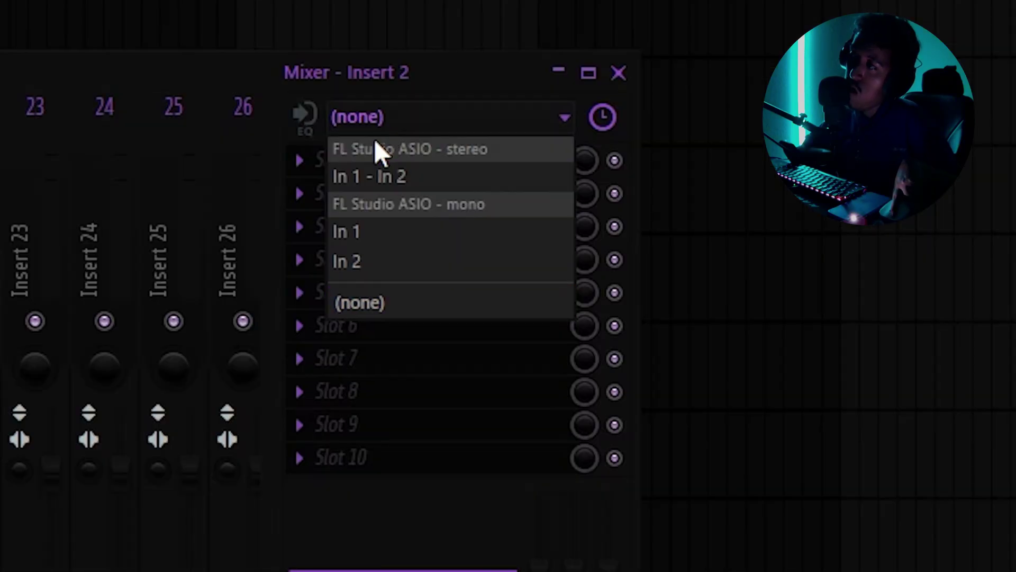
pyautogui.click(795, 317)
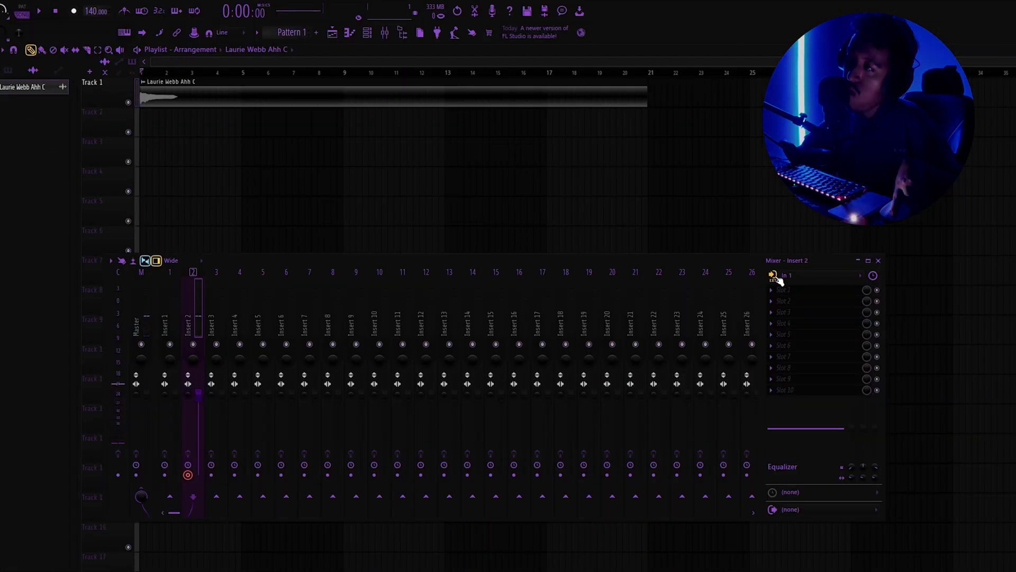
# Turn input monitoring off for Insert 2, monitor only when armed, and start recording the take
pyautogui.click(773, 276)
pyautogui.click(790, 367)
pyautogui.click(773, 275)
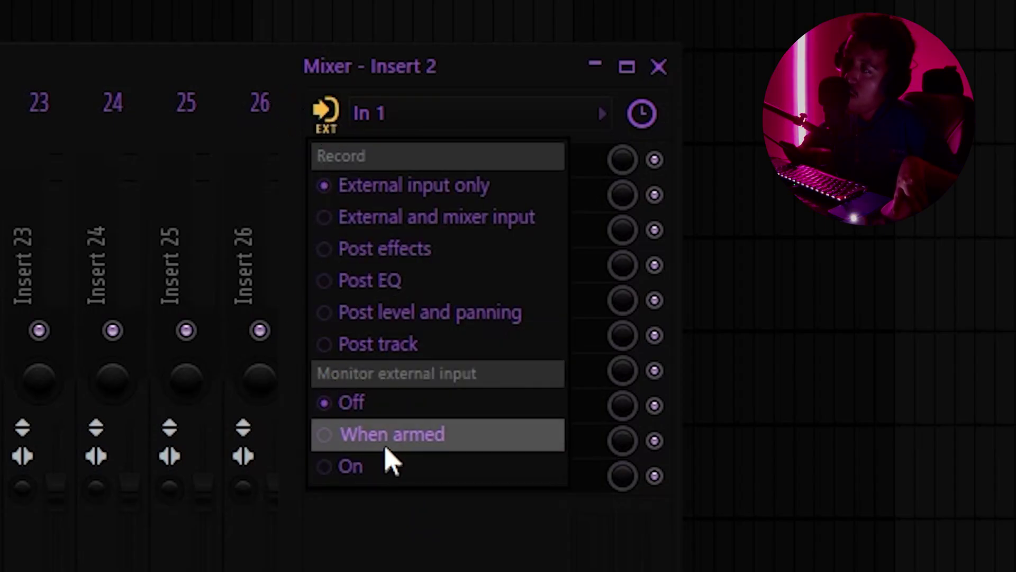
pyautogui.click(385, 440)
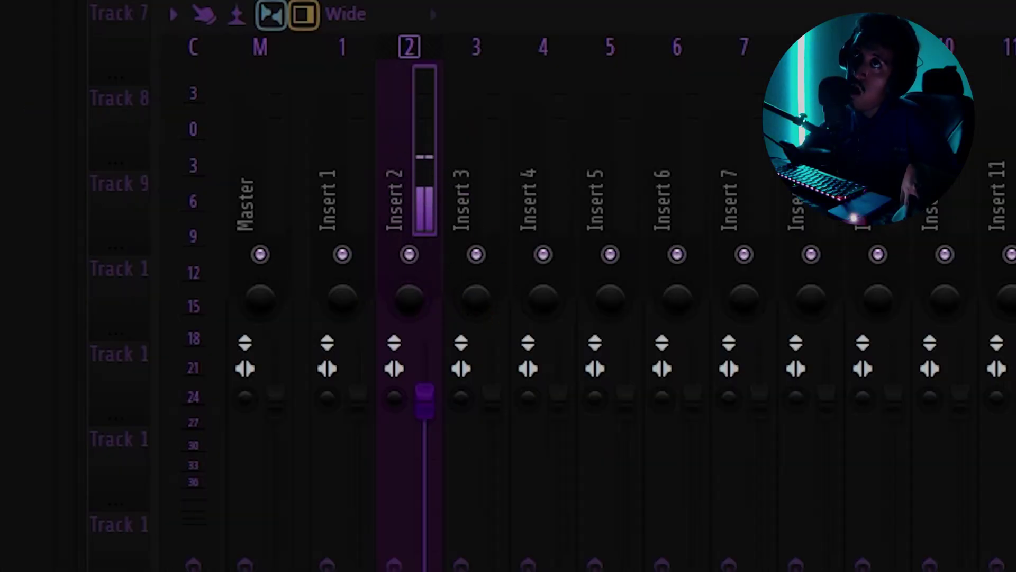
pyautogui.press('space')
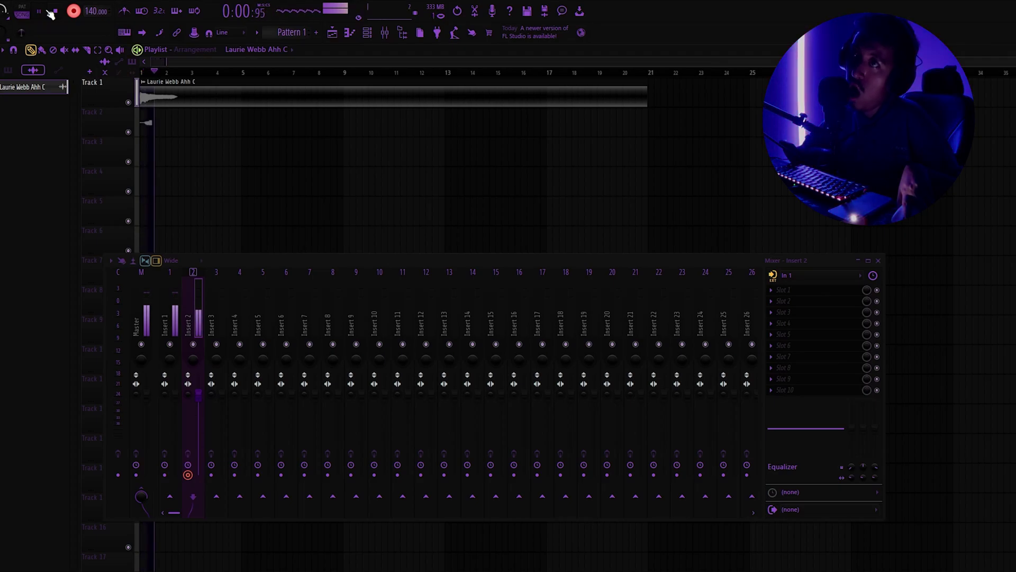
# Stop recording, return to bar 3, and make Track 2 an audio track for Insert 2
pyautogui.click(52, 12)
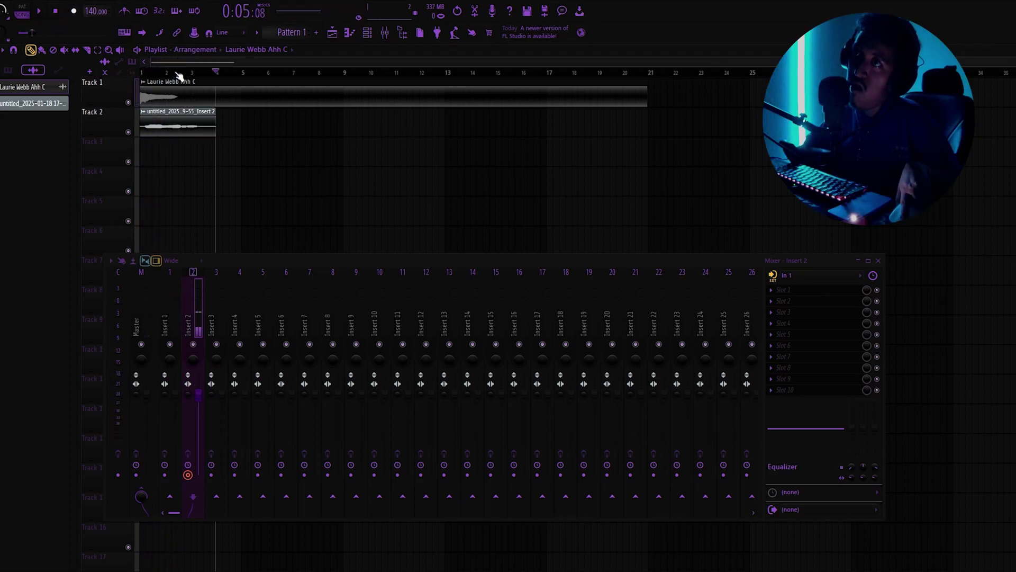
pyautogui.click(177, 74)
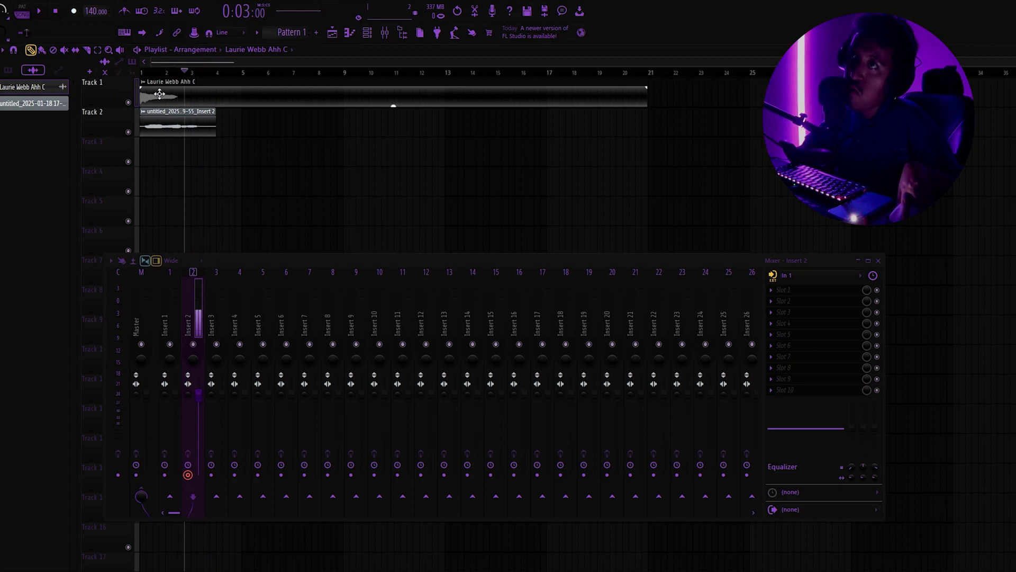
pyautogui.rightClick(117, 127)
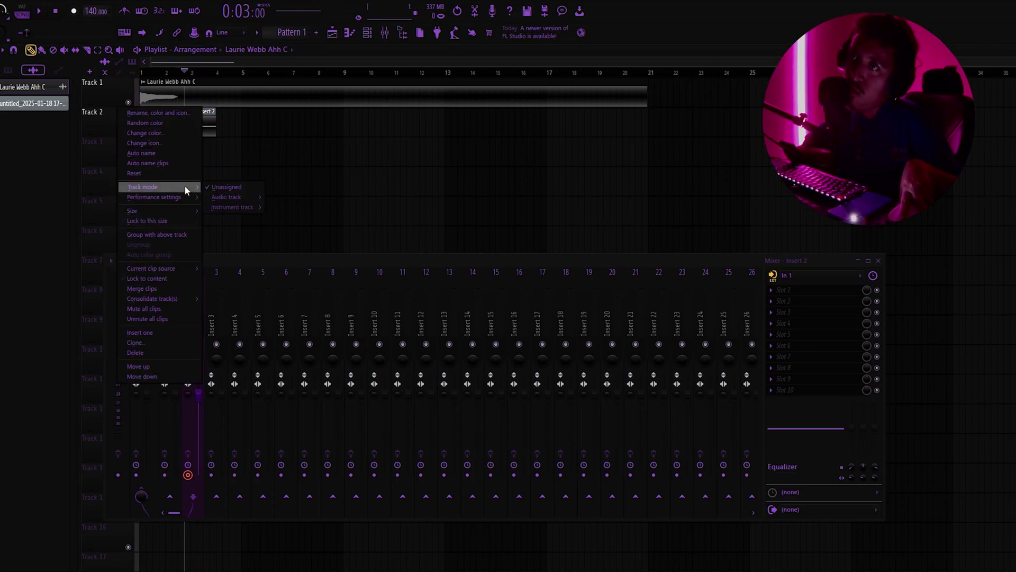
pyautogui.click(212, 196)
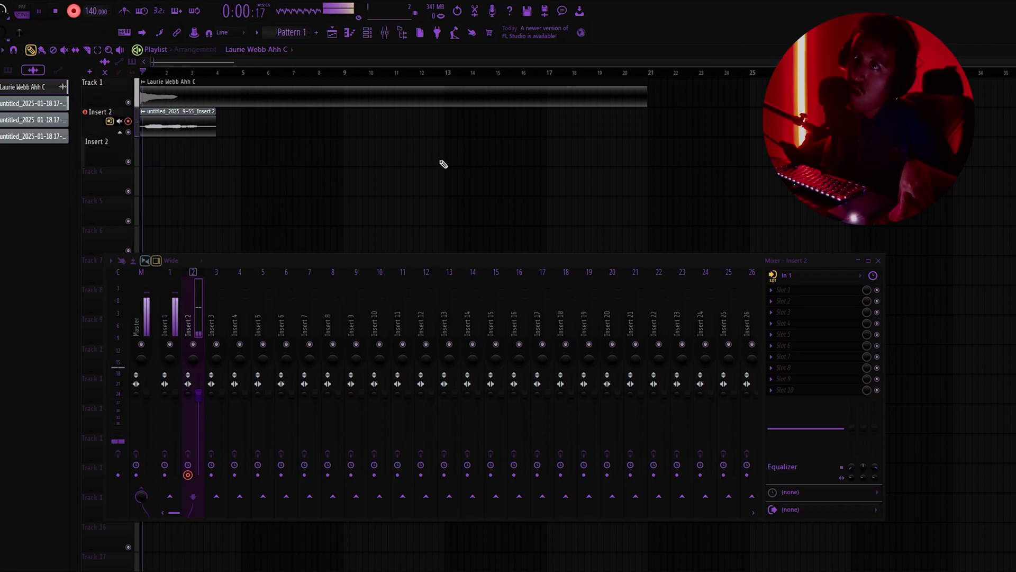
# Record another take, expanding Insert 2 to show its second take lane
pyautogui.press('space')
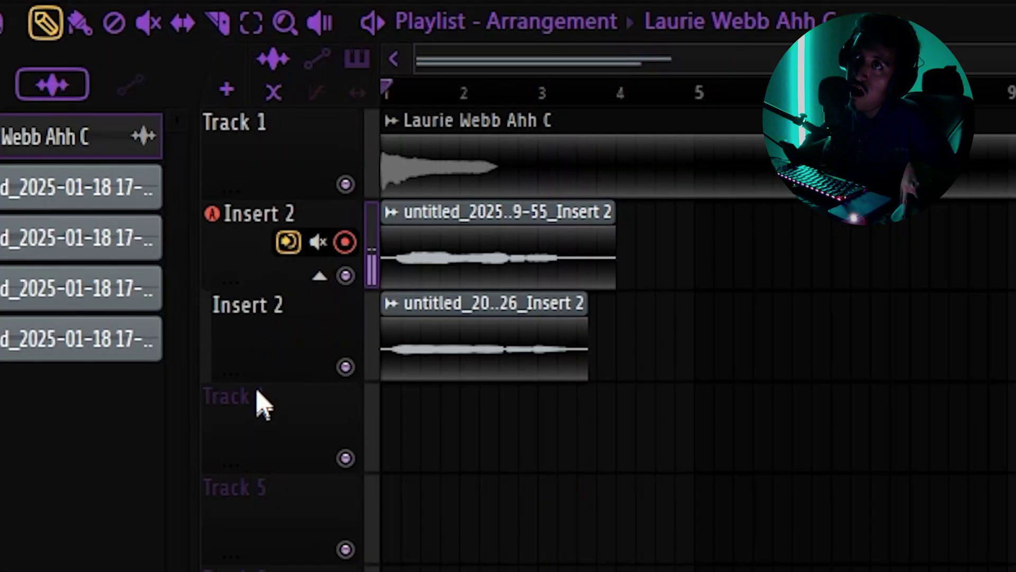
pyautogui.click(320, 276)
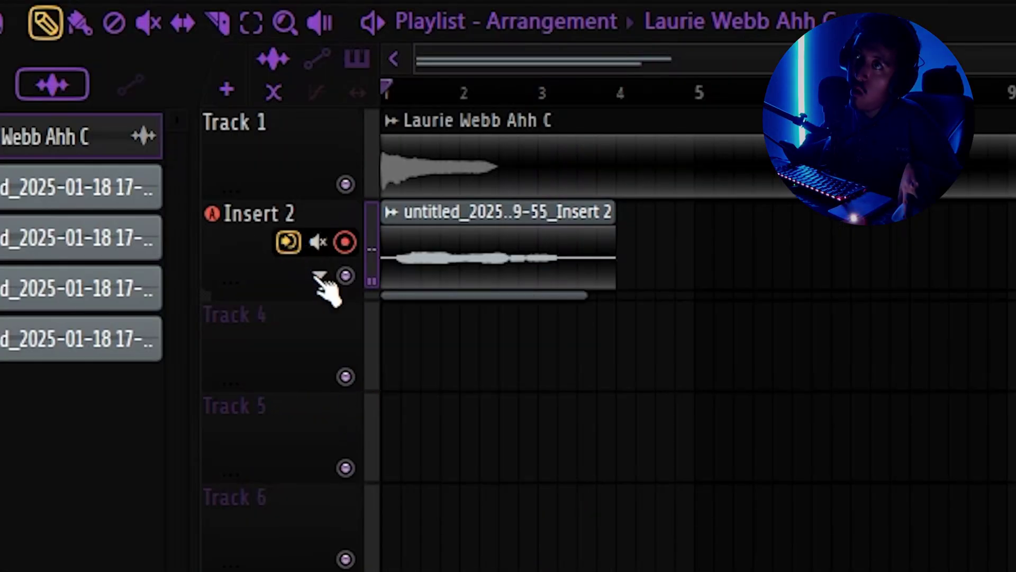
pyautogui.click(320, 276)
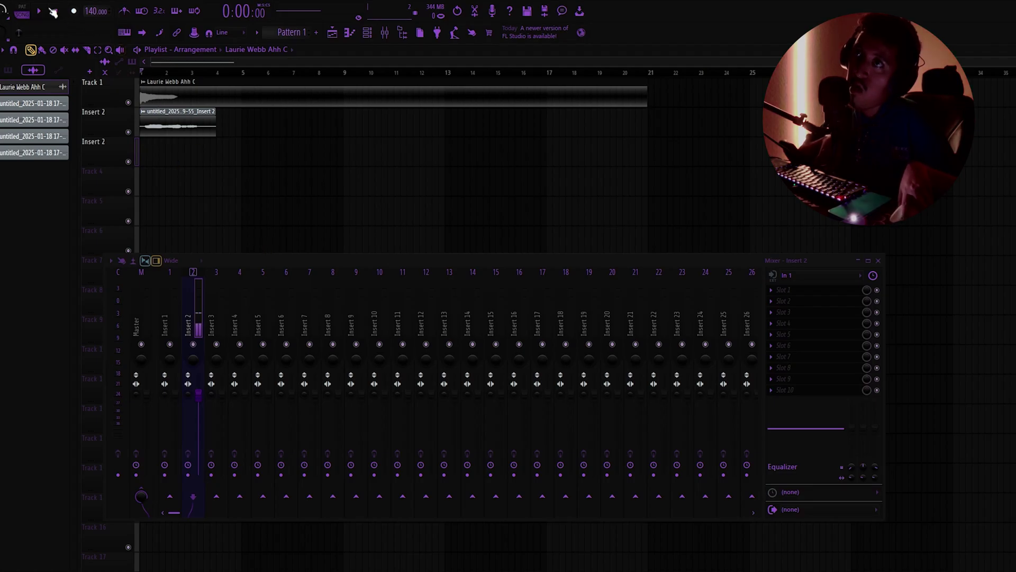
pyautogui.click(74, 11)
pyautogui.press('space')
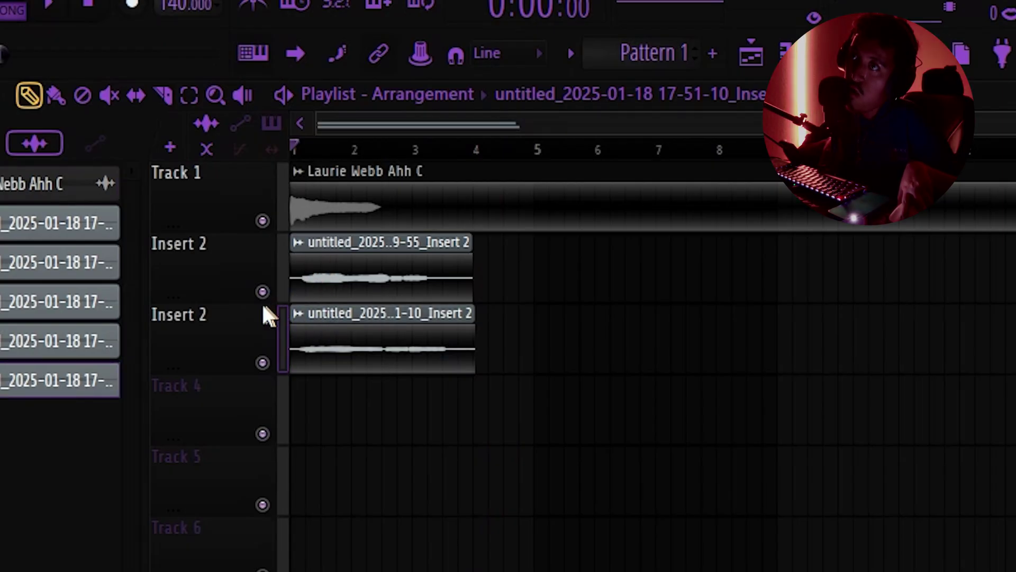
# Move and then delete the new take on the second Insert 2 lane, and reset playback to bar 3
pyautogui.moveTo(344, 328); pyautogui.dragTo(596, 315)
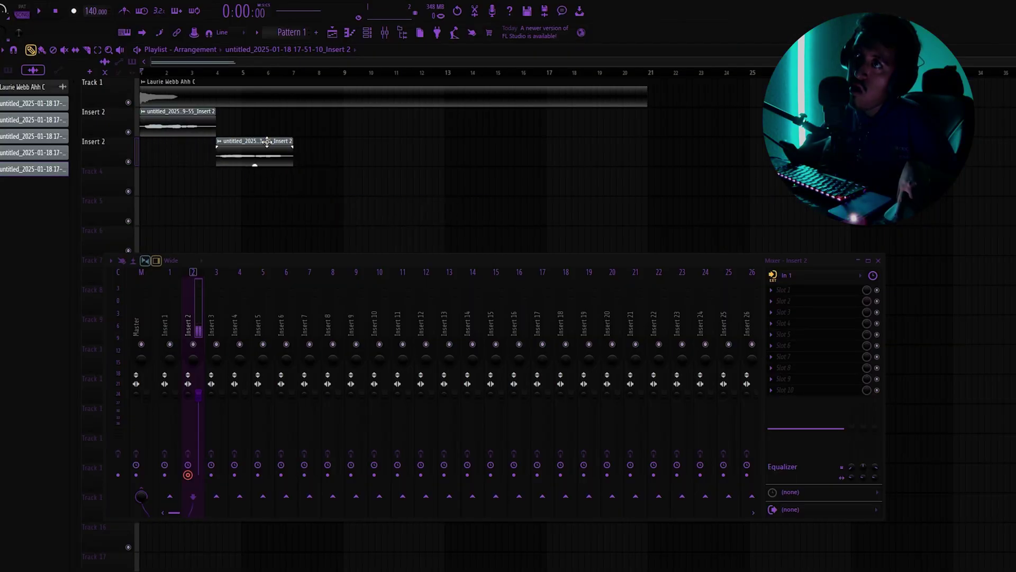
pyautogui.rightClick(256, 152)
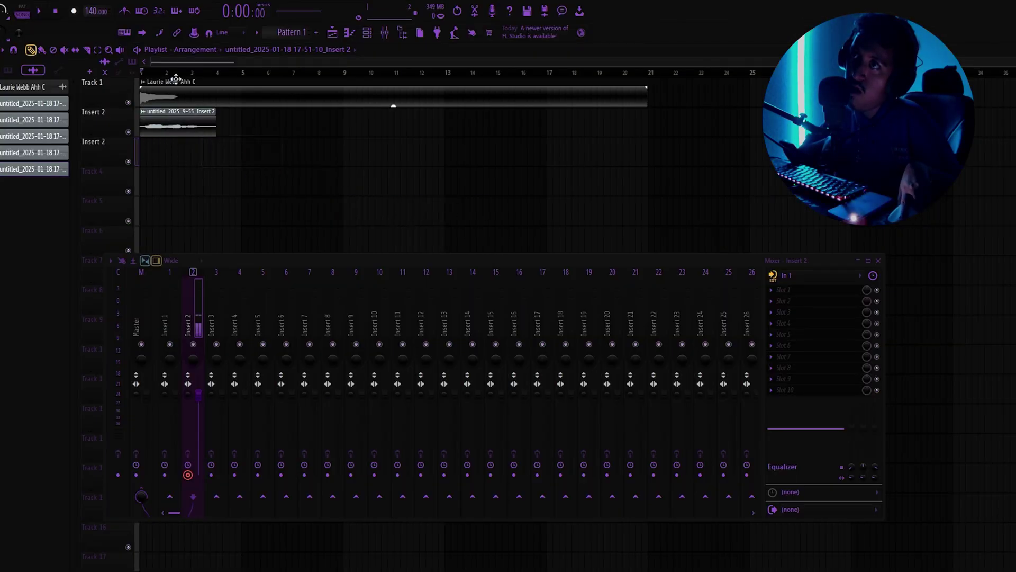
pyautogui.click(191, 73)
pyautogui.click(185, 73)
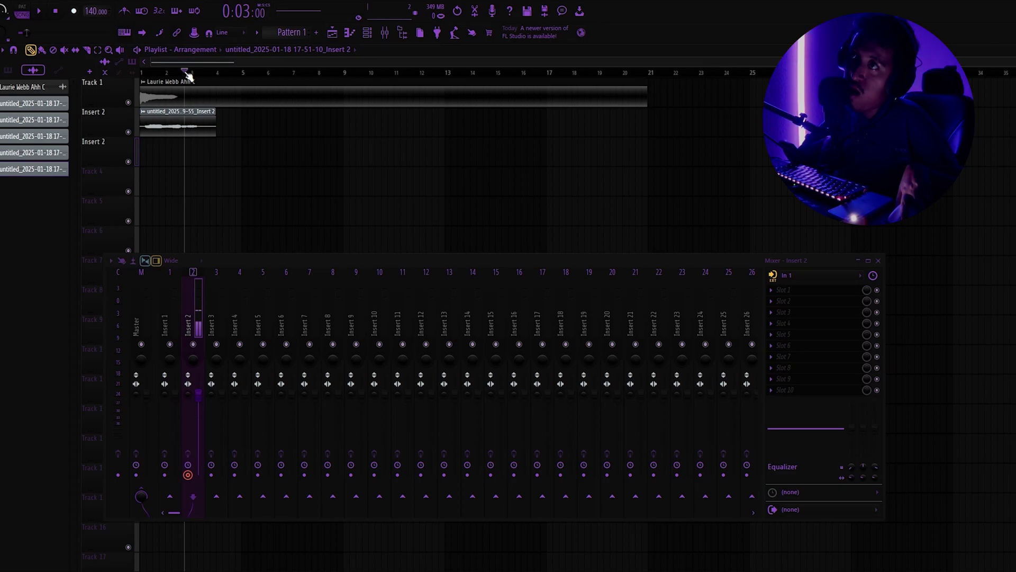
# Record a retake from bar 3, then undo it to leave the second Insert 2 lane empty
pyautogui.click(74, 10)
pyautogui.press('space')
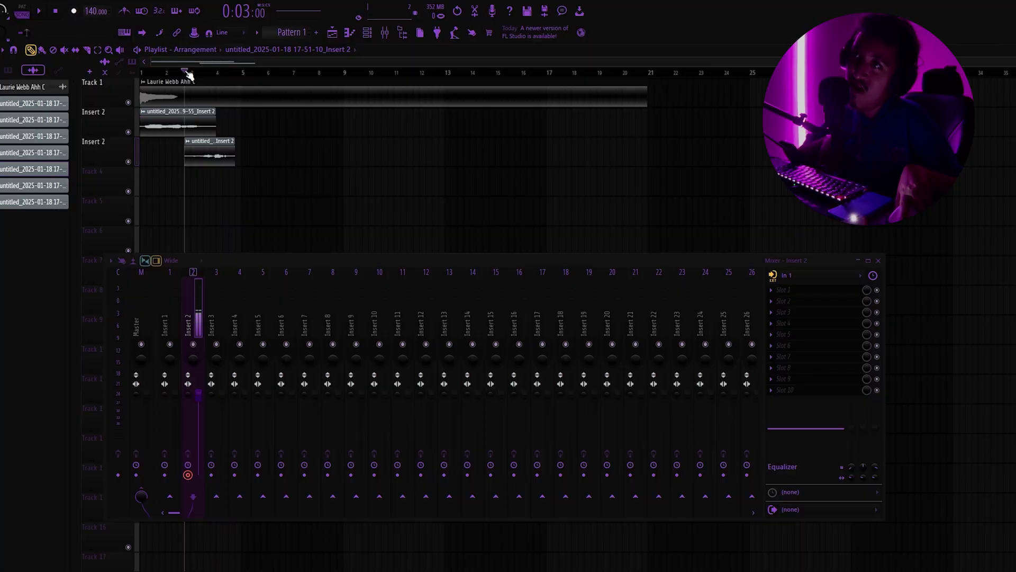
pyautogui.click(190, 73)
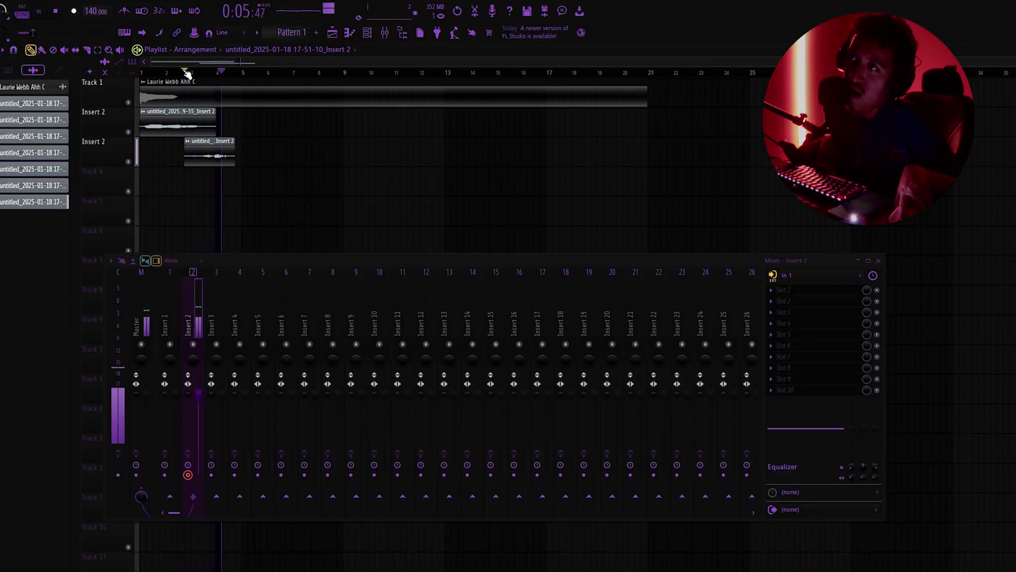
pyautogui.press('space')
pyautogui.hotkey('ctrl', 'z')
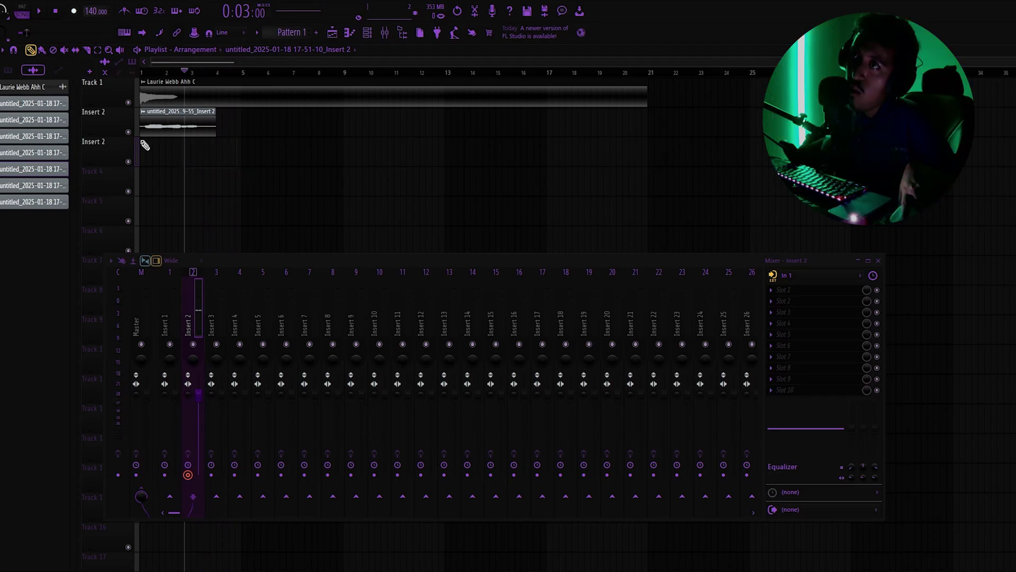
pyautogui.rightClick(118, 127)
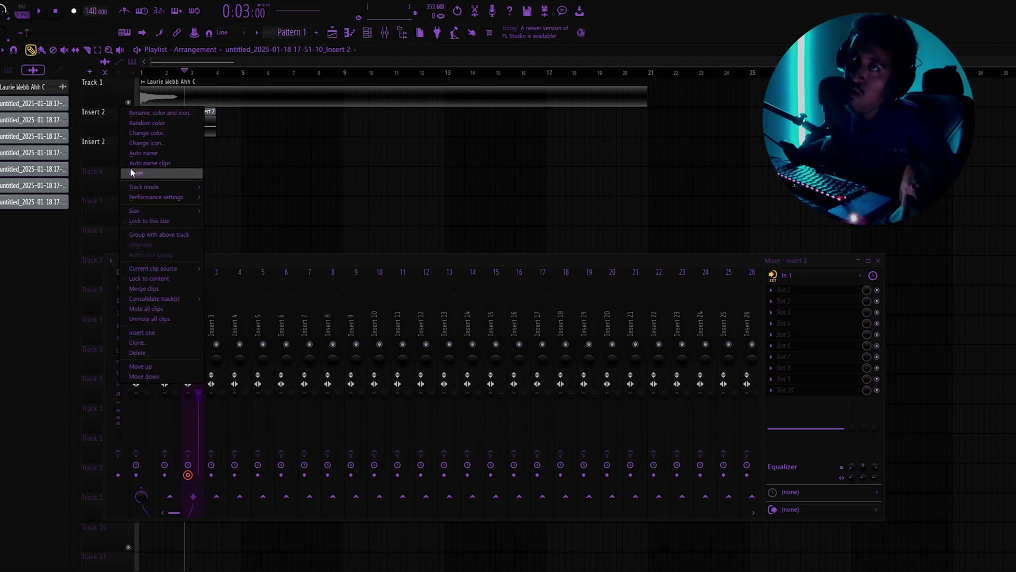
# Group the second Insert 2 track with the one above and record a short take
pyautogui.rightClick(109, 140)
pyautogui.click(149, 264)
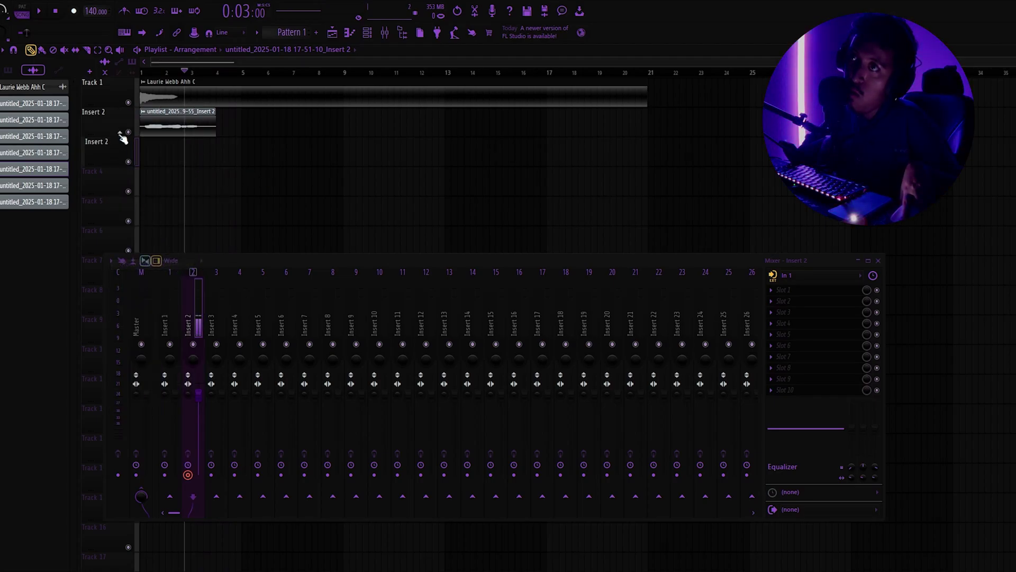
pyautogui.press('space')
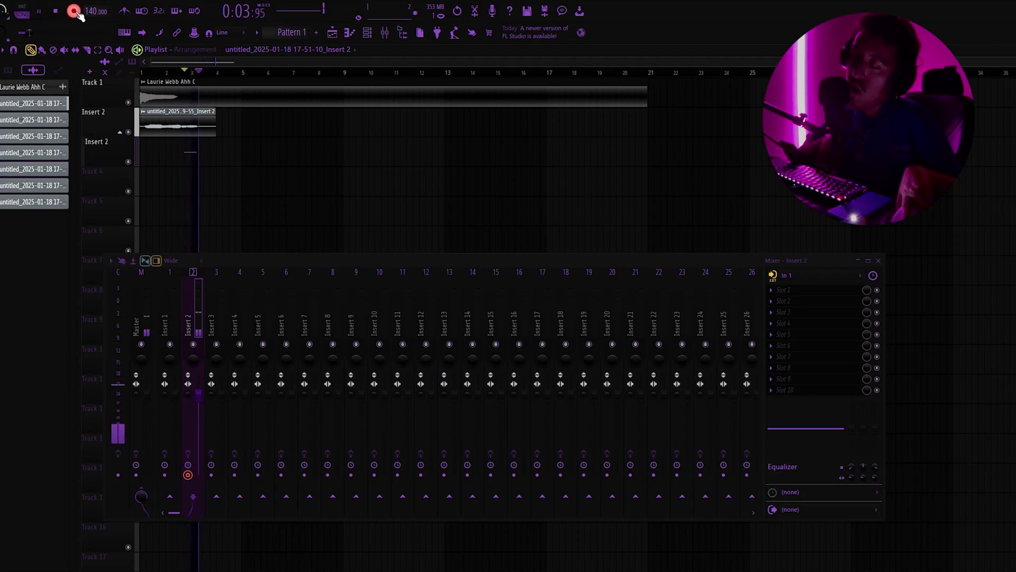
pyautogui.press('space')
pyautogui.click(120, 133)
pyautogui.click(120, 133)
# Group the lower Insert 2 track with the track above again, then delete the recorded take clips
pyautogui.rightClick(121, 144)
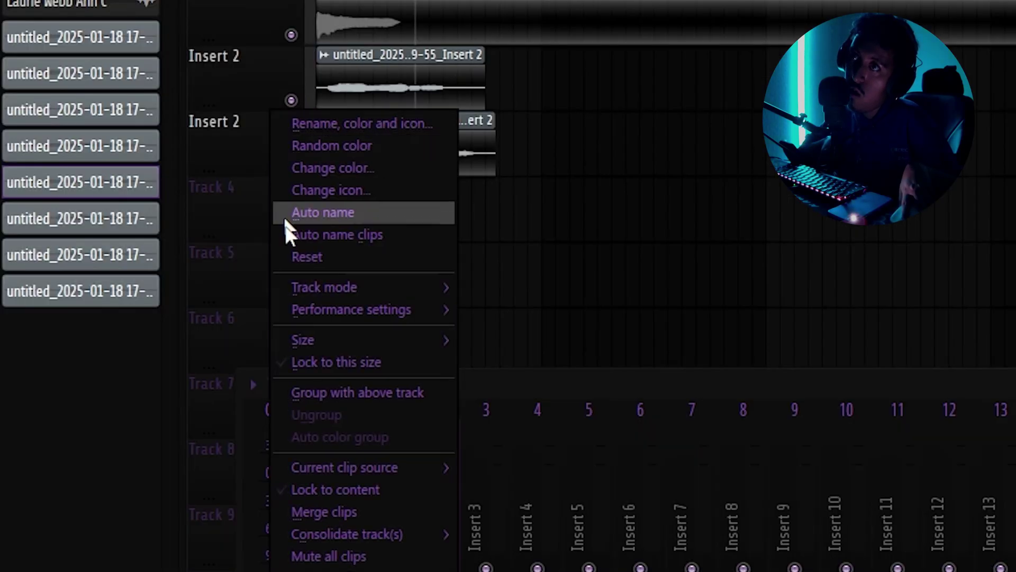
pyautogui.click(418, 393)
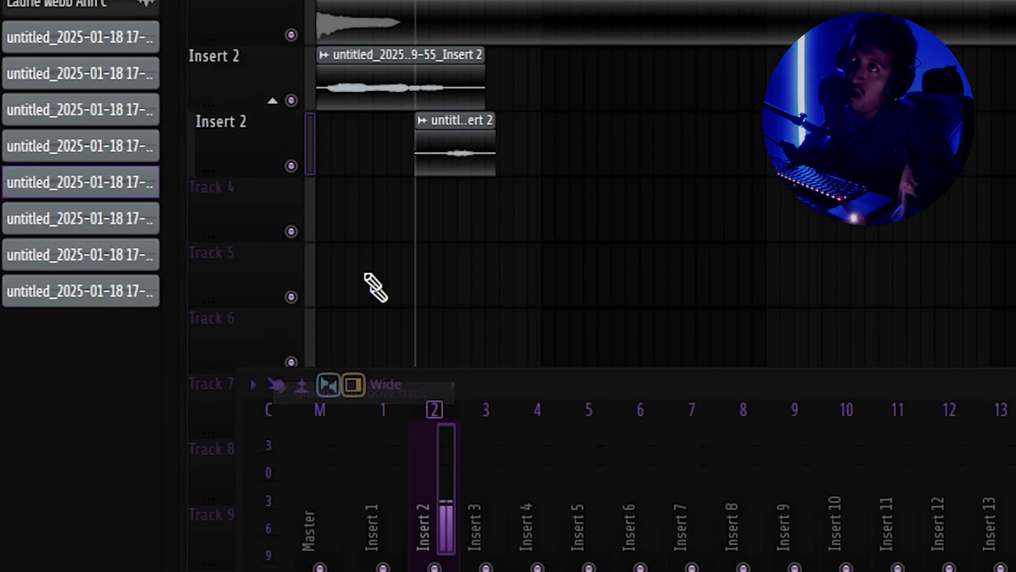
pyautogui.rightClick(274, 125)
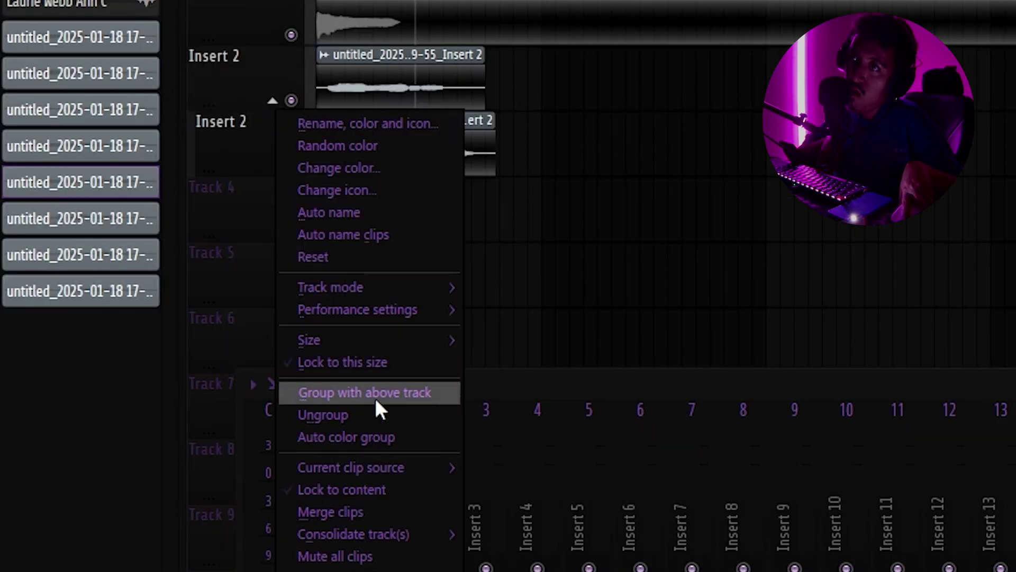
pyautogui.click(374, 398)
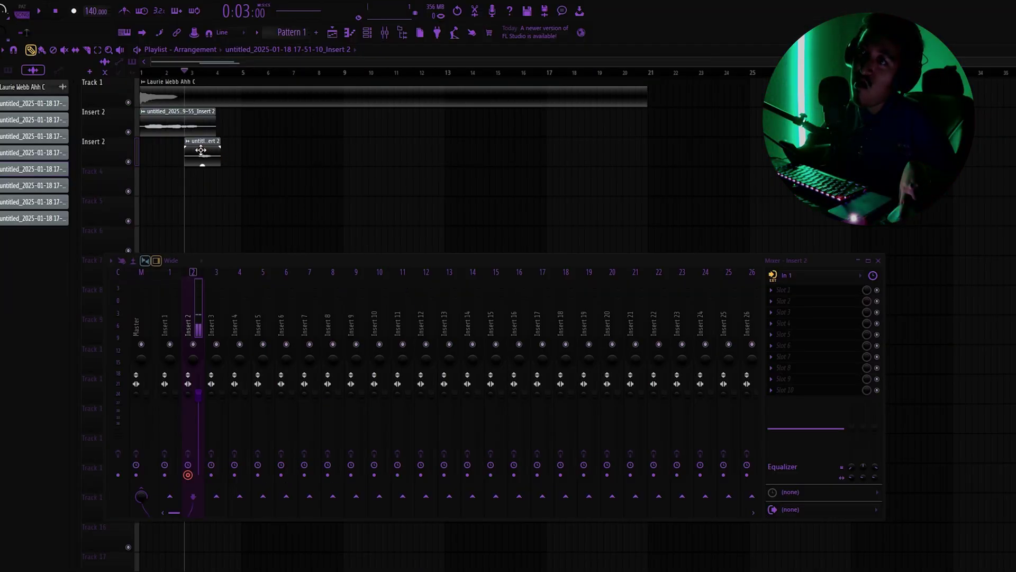
pyautogui.rightClick(180, 129)
pyautogui.rightClick(214, 140)
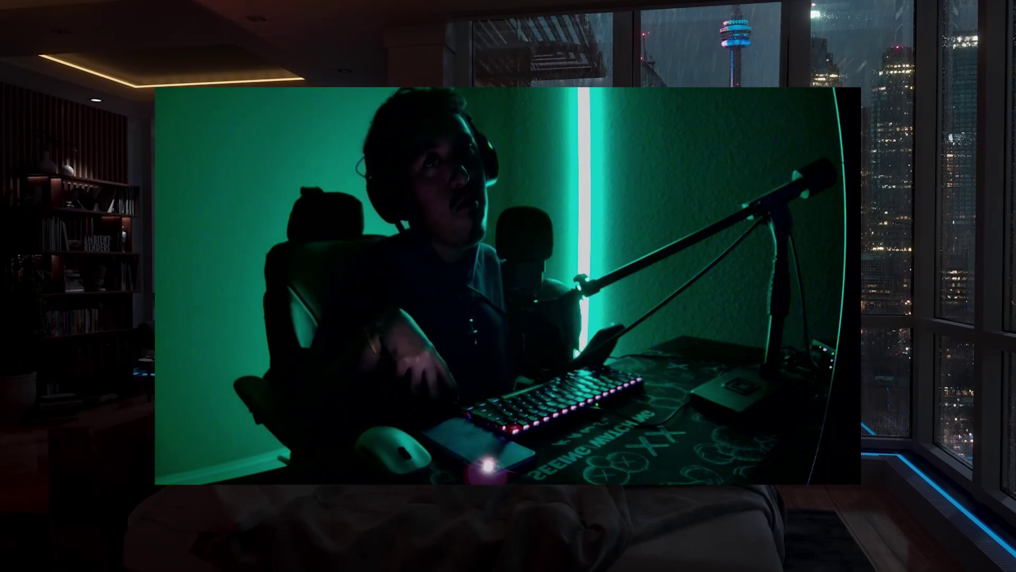